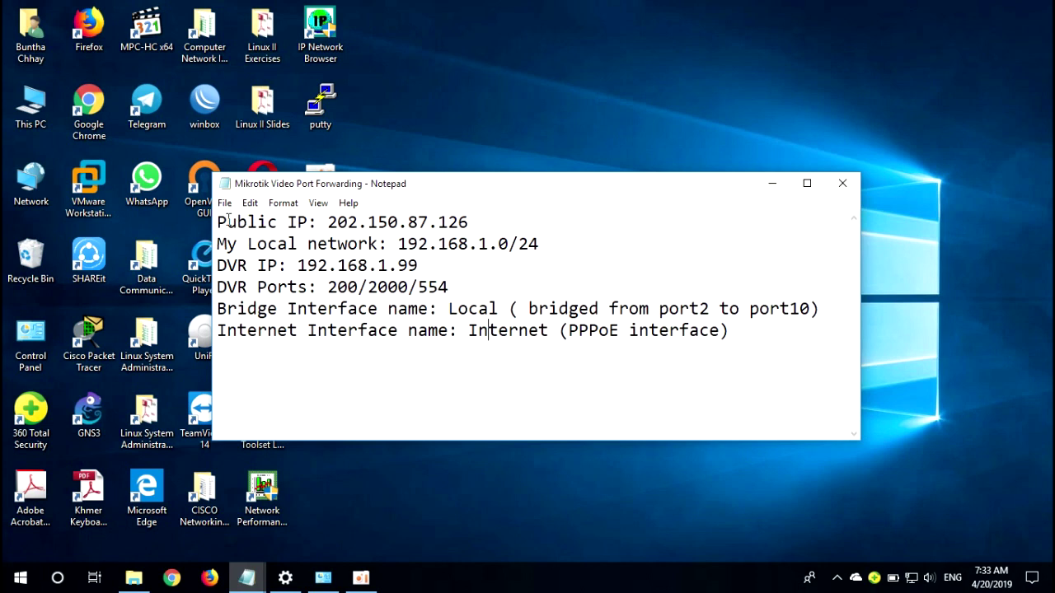
# - Review the notes on the public IP, local network, DVR IP and ports, and the bridge and internet interface names
pyautogui.moveTo(219, 221); pyautogui.dragTo(469, 222)
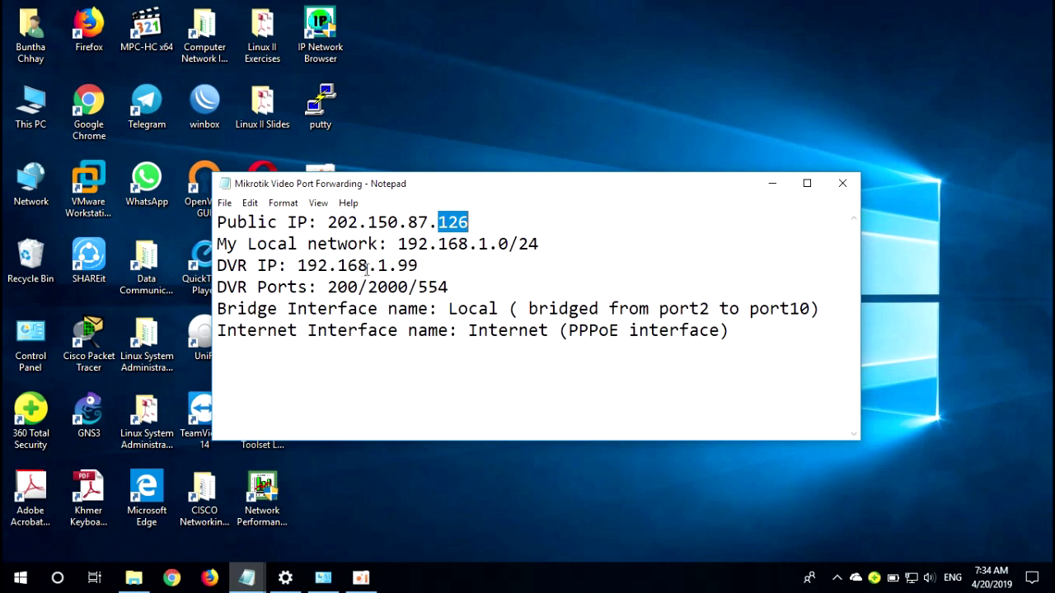
pyautogui.click(417, 272)
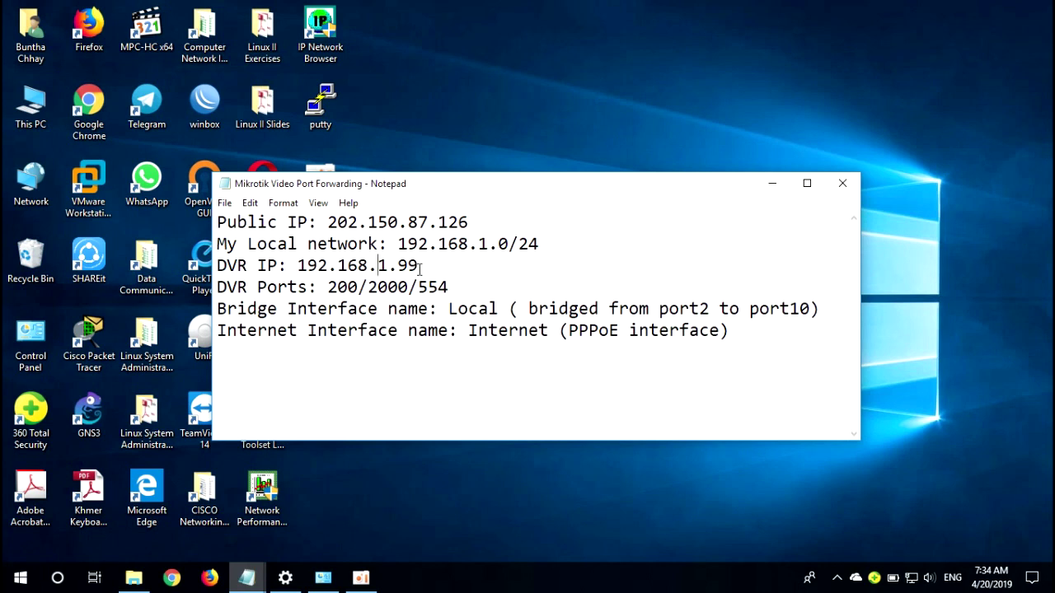
pyautogui.click(419, 269)
pyautogui.moveTo(570, 330); pyautogui.dragTo(700, 330)
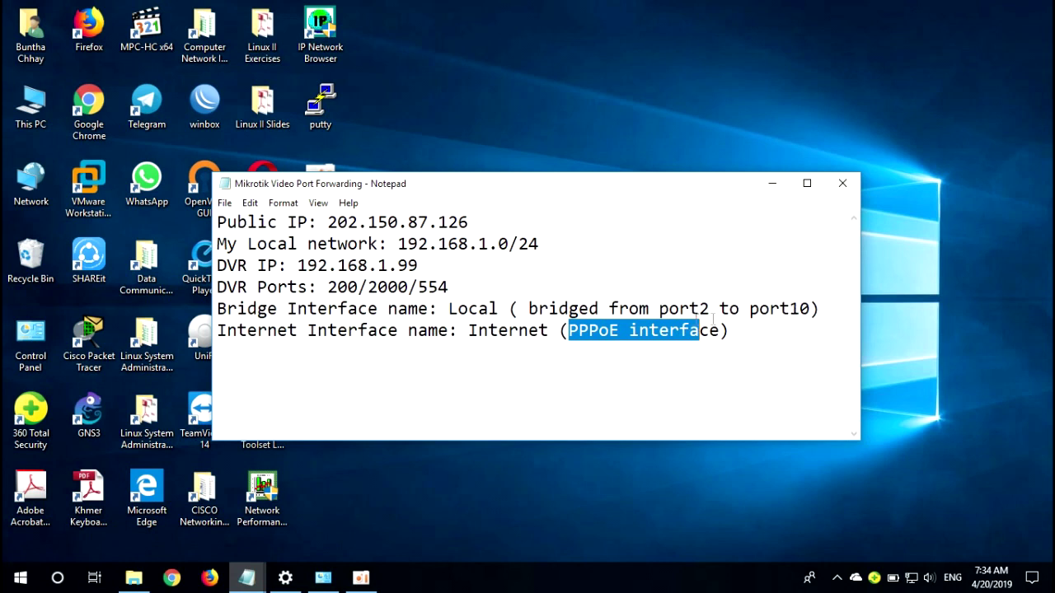
pyautogui.moveTo(448, 308); pyautogui.dragTo(497, 308)
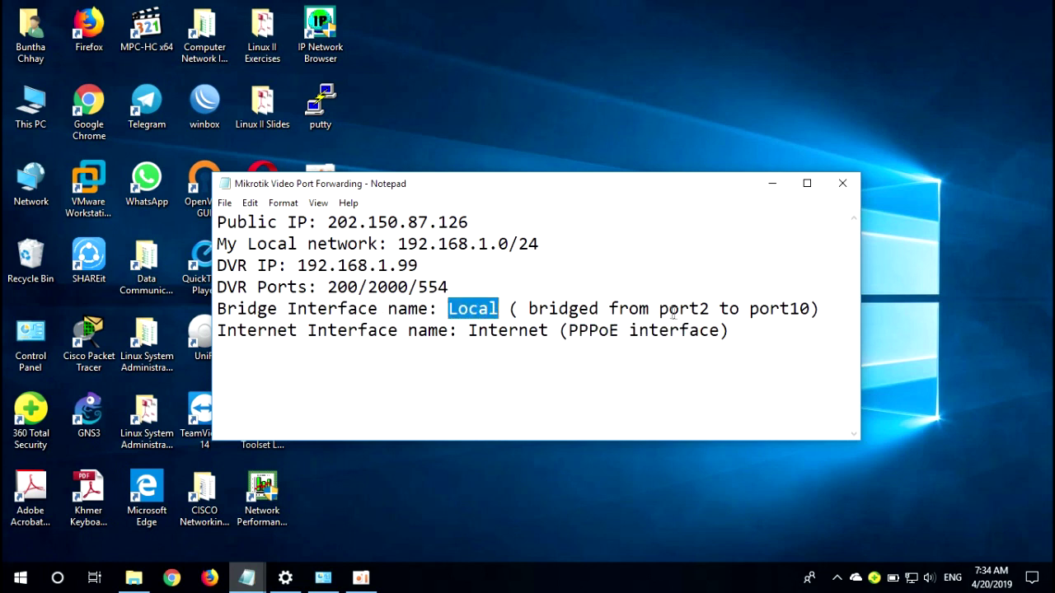
pyautogui.click(459, 310)
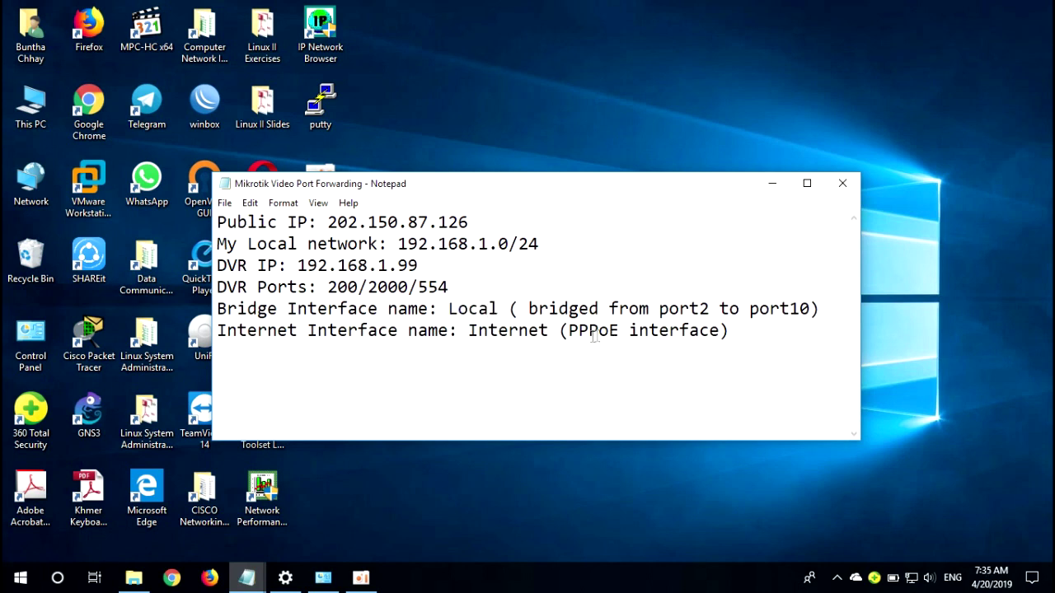
pyautogui.moveTo(468, 330); pyautogui.dragTo(546, 338)
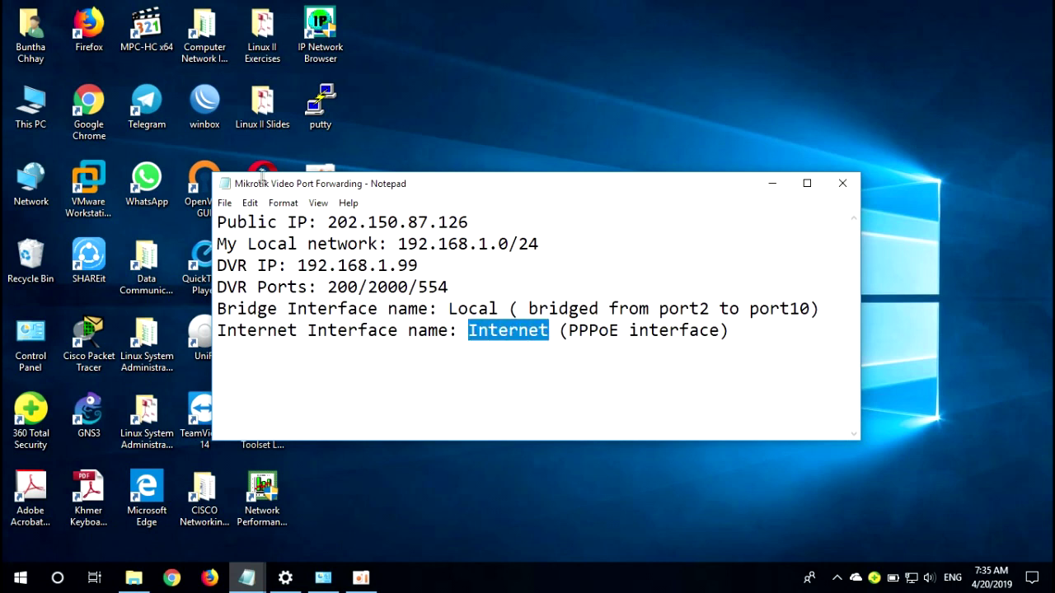
# - Switch to WinBox and connect to the saved router at 172.16.16.1
pyautogui.moveTo(276, 191); pyautogui.dragTo(356, 209)
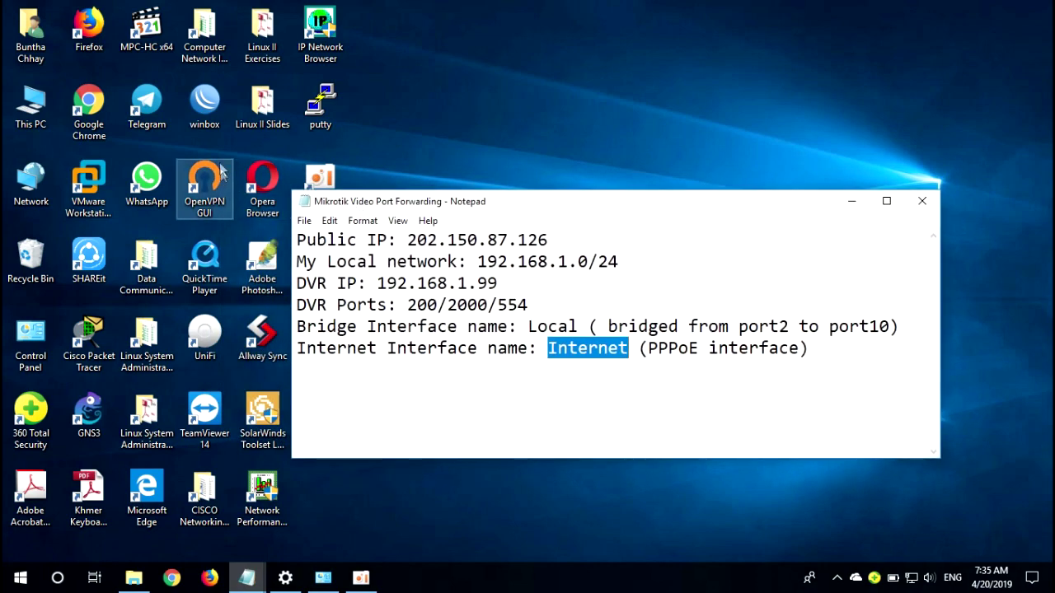
pyautogui.doubleClick(205, 102)
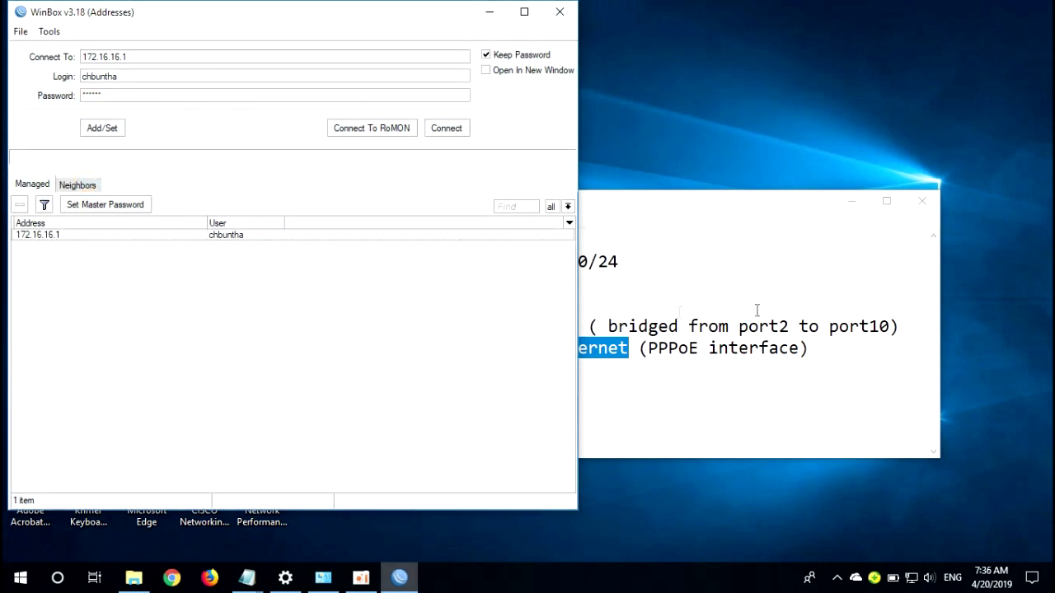
pyautogui.click(59, 236)
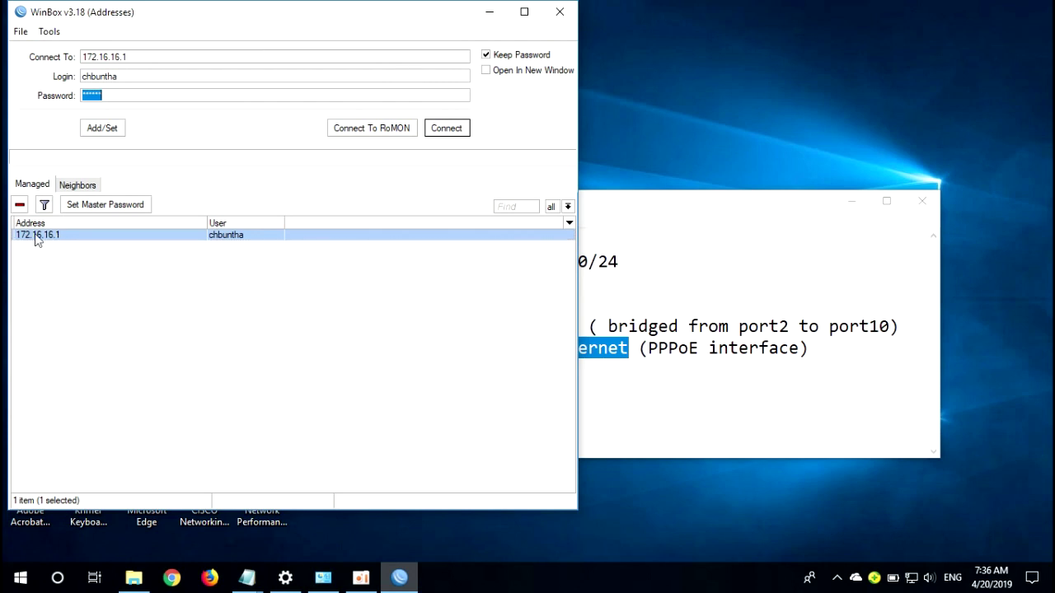
pyautogui.click(468, 130)
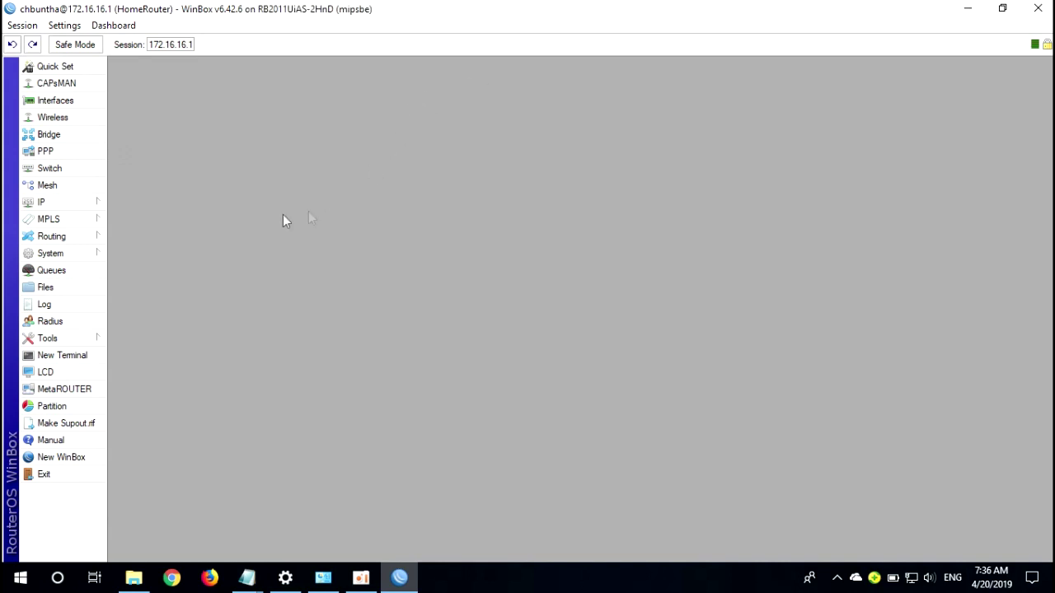
# - Open the router's IP firewall NAT rules and review the existing srcnat masquerade rule
pyautogui.click(91, 210)
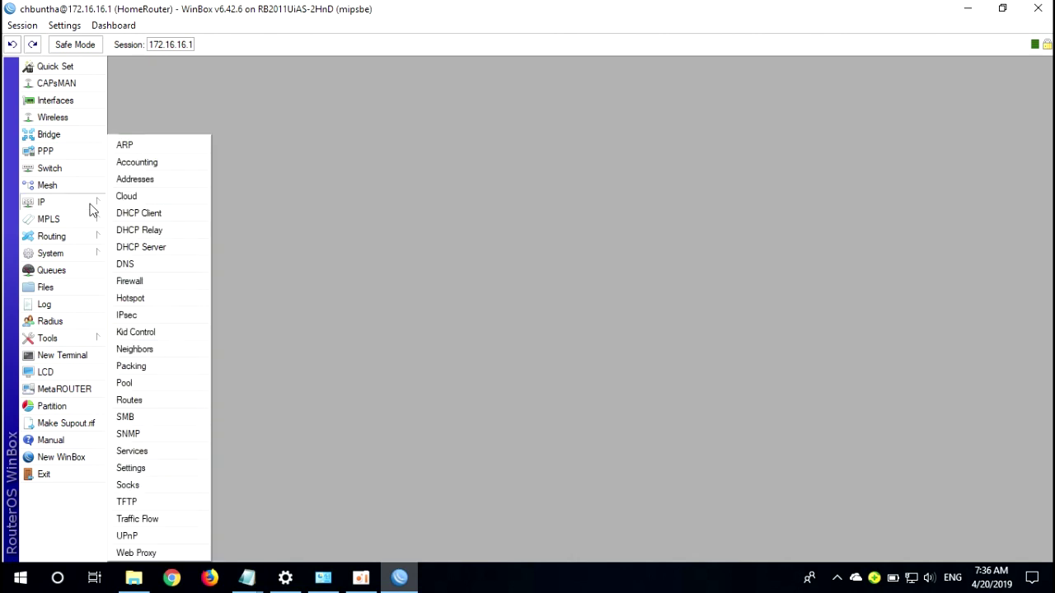
pyautogui.click(154, 286)
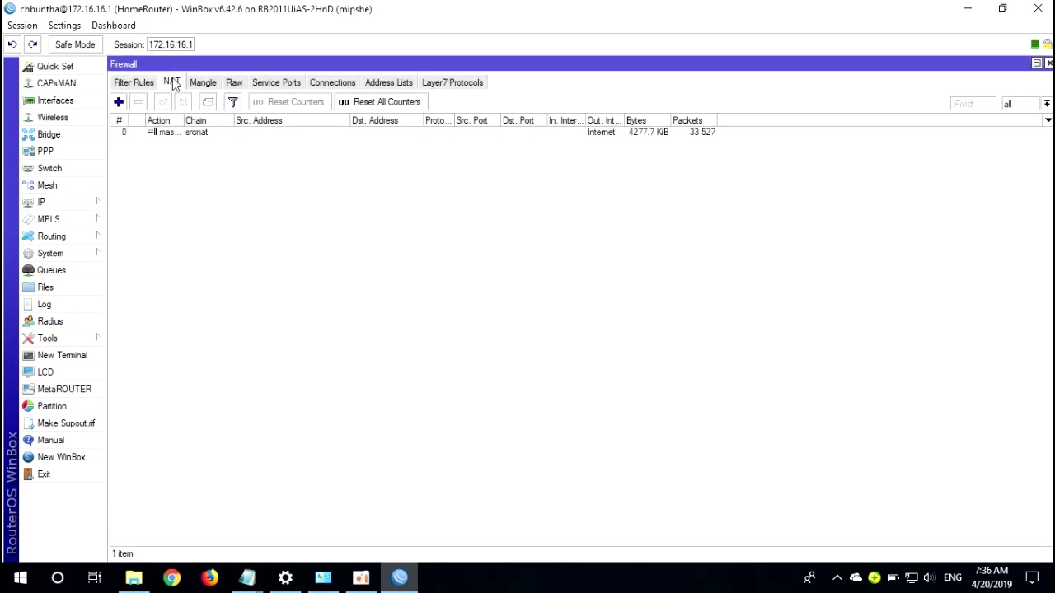
pyautogui.click(206, 141)
pyautogui.click(259, 195)
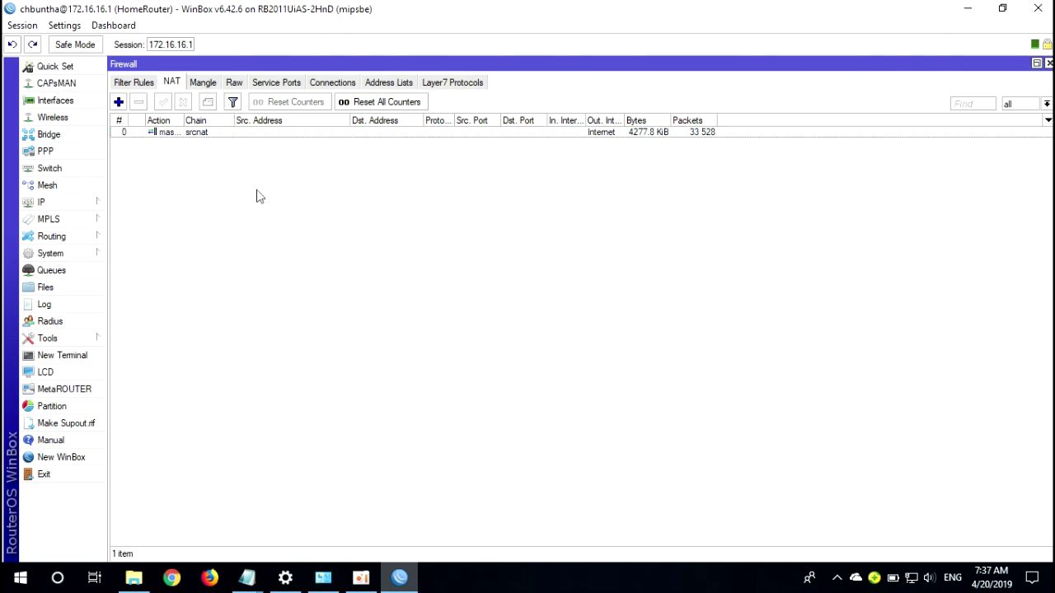
pyautogui.click(213, 138)
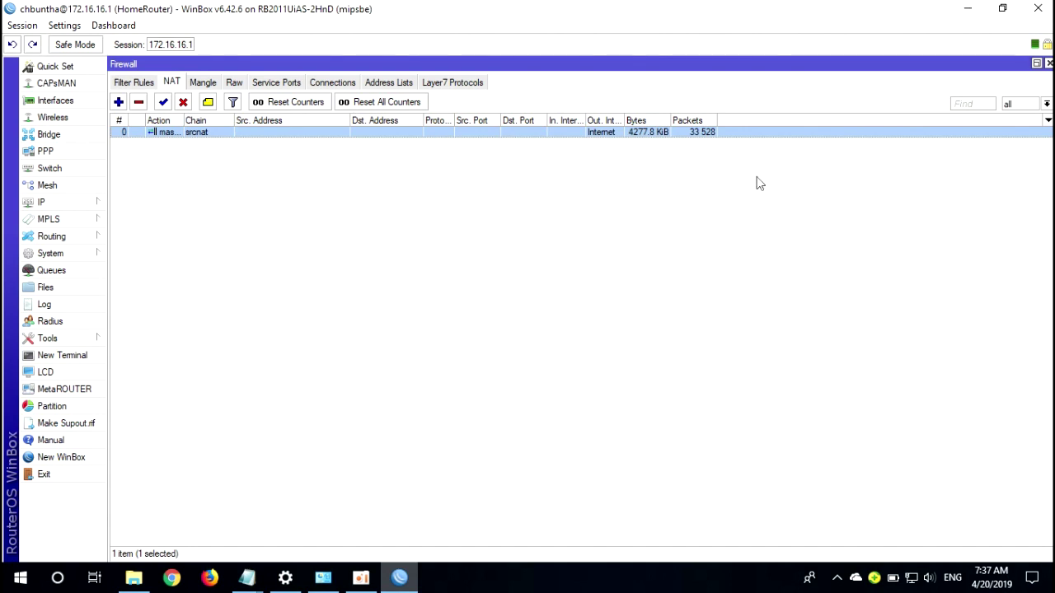
pyautogui.click(161, 185)
# - Start a new NAT rule and set its chain to dstnat
pyautogui.click(119, 102)
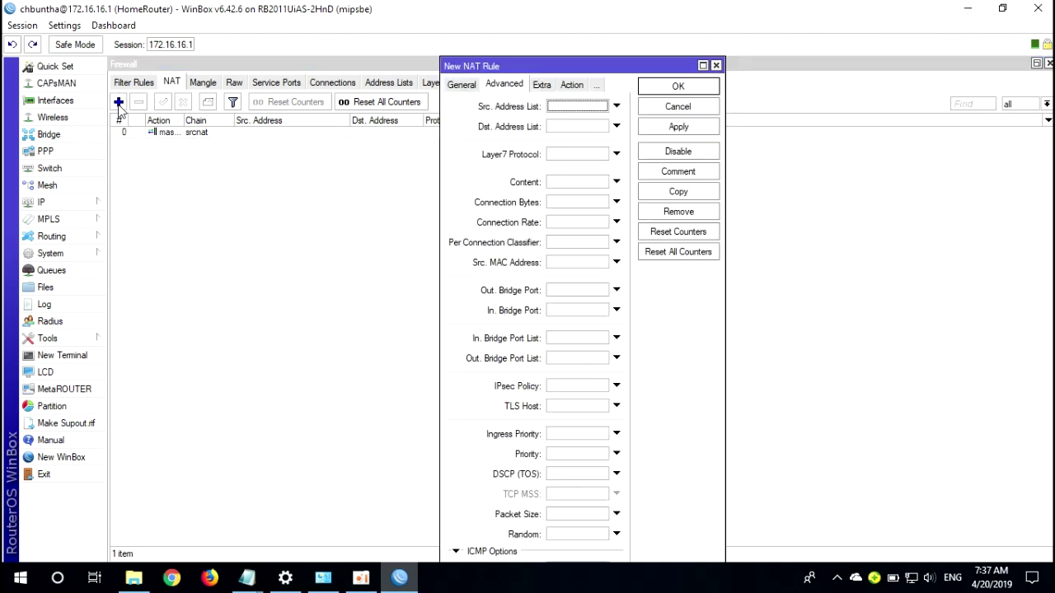
pyautogui.click(461, 85)
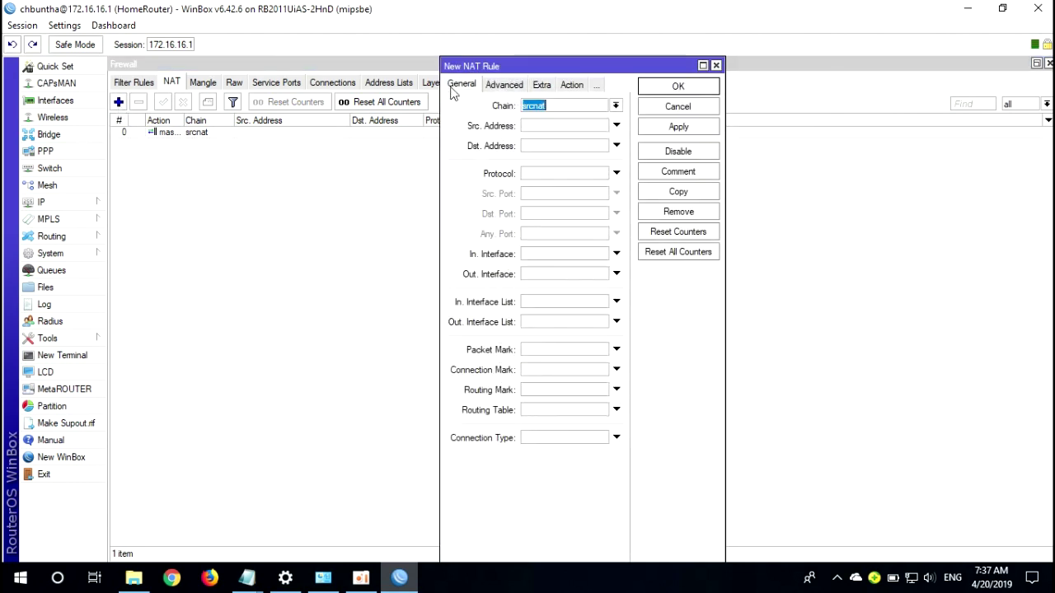
pyautogui.click(616, 105)
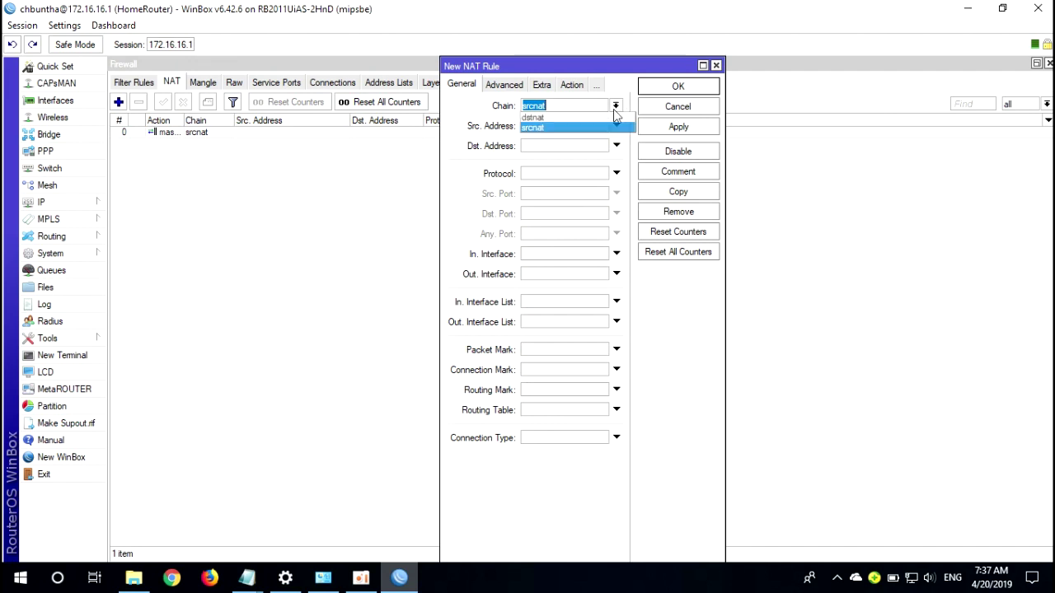
pyautogui.click(552, 118)
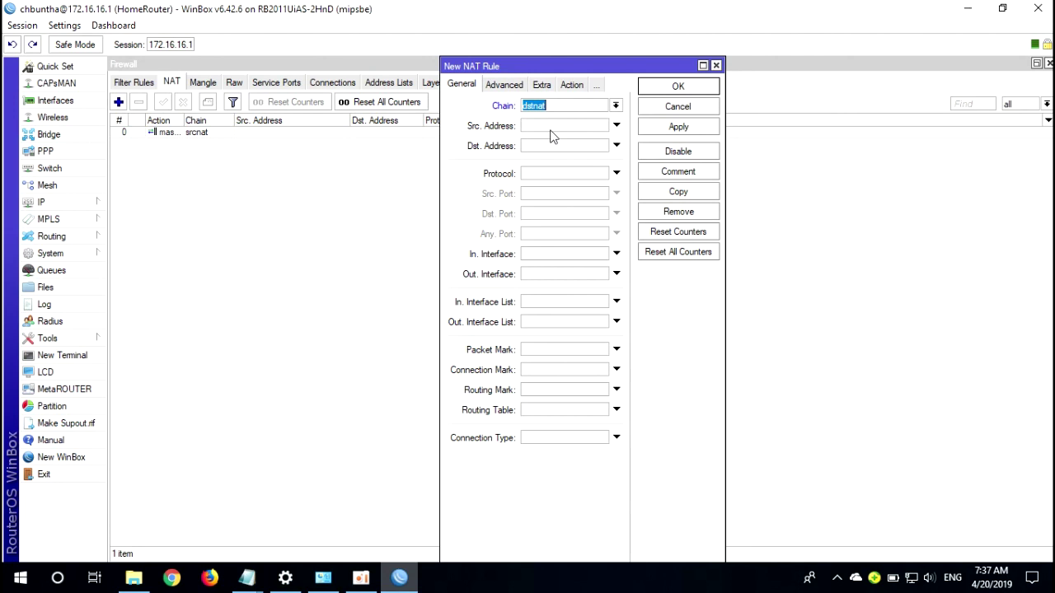
# - Copy the public IP from the Notepad notes and set the new rule's destination address to 202.150.87.126, leaving the source address empty
pyautogui.click(552, 126)
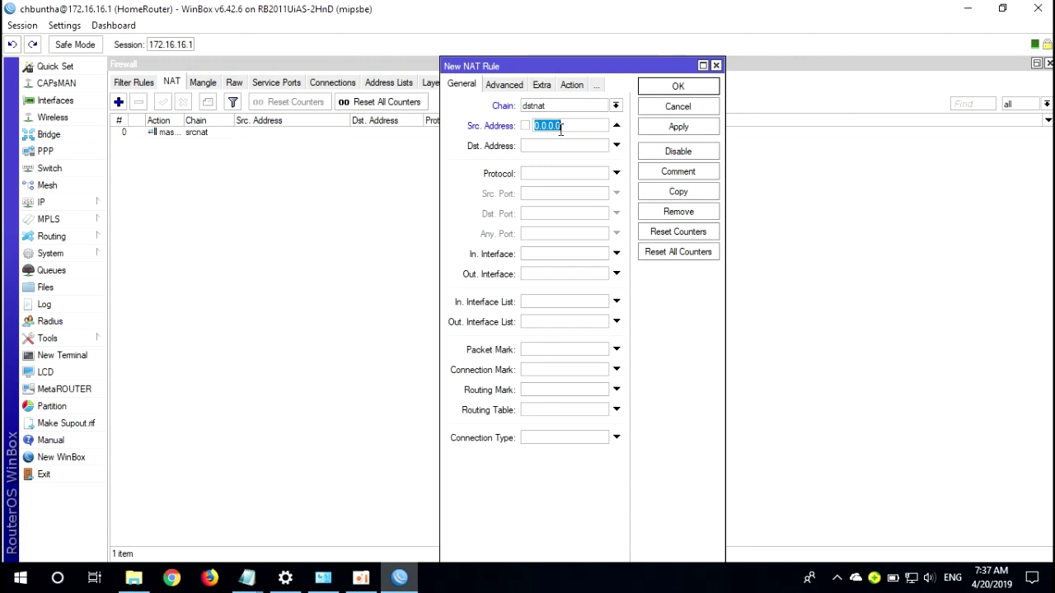
pyautogui.moveTo(249, 576)
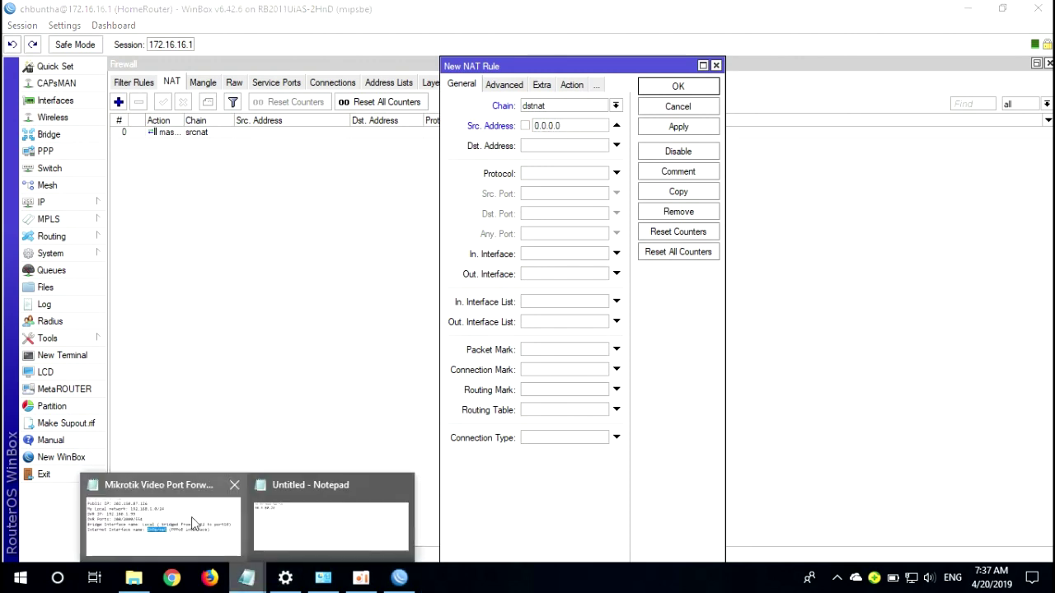
pyautogui.click(196, 524)
pyautogui.moveTo(549, 239); pyautogui.dragTo(406, 240)
pyautogui.click(329, 221)
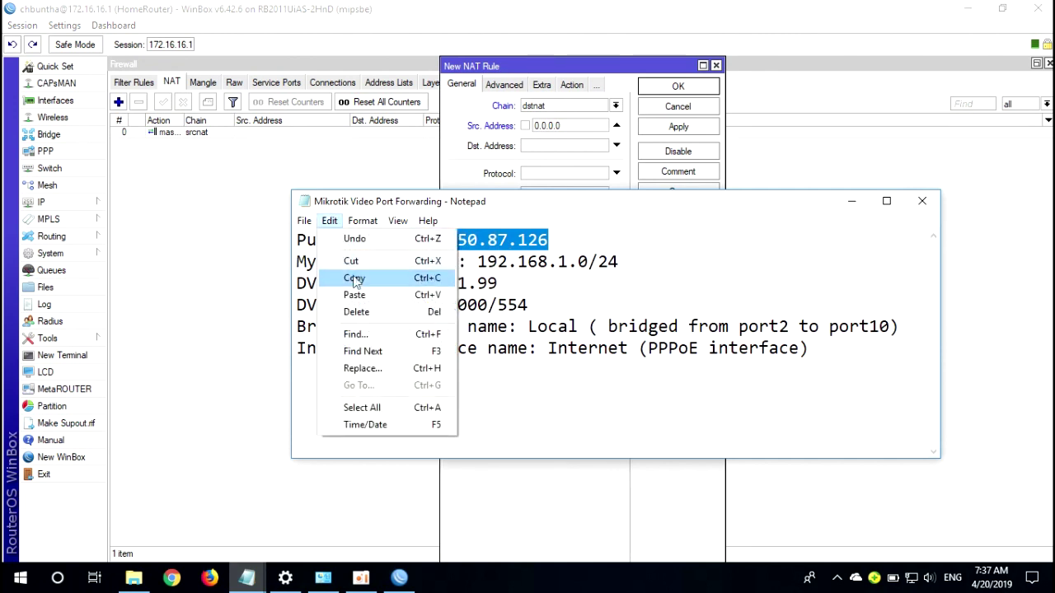
pyautogui.click(363, 283)
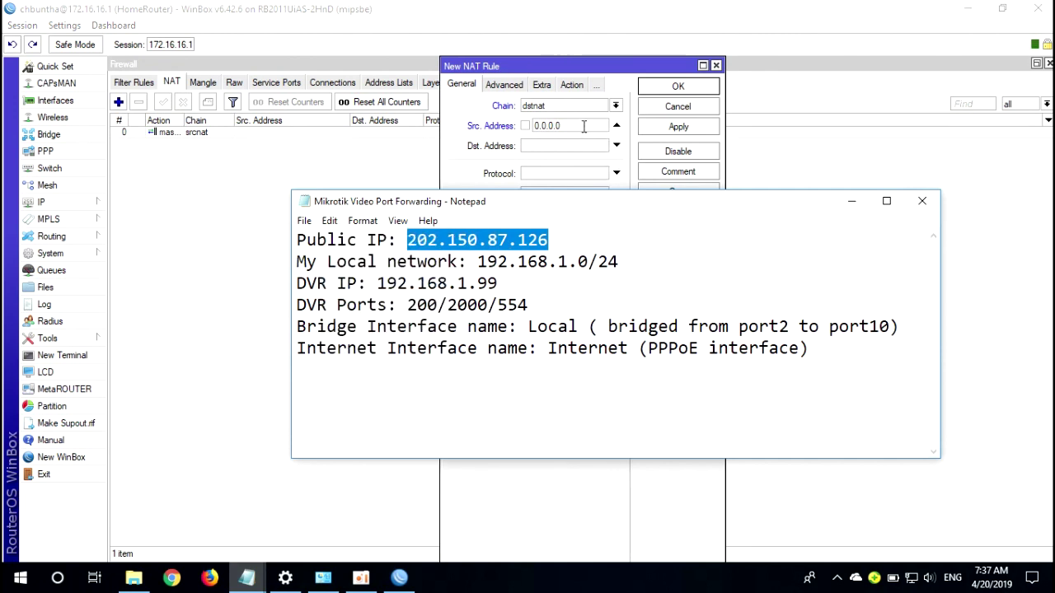
pyautogui.click(585, 127)
pyautogui.click(614, 125)
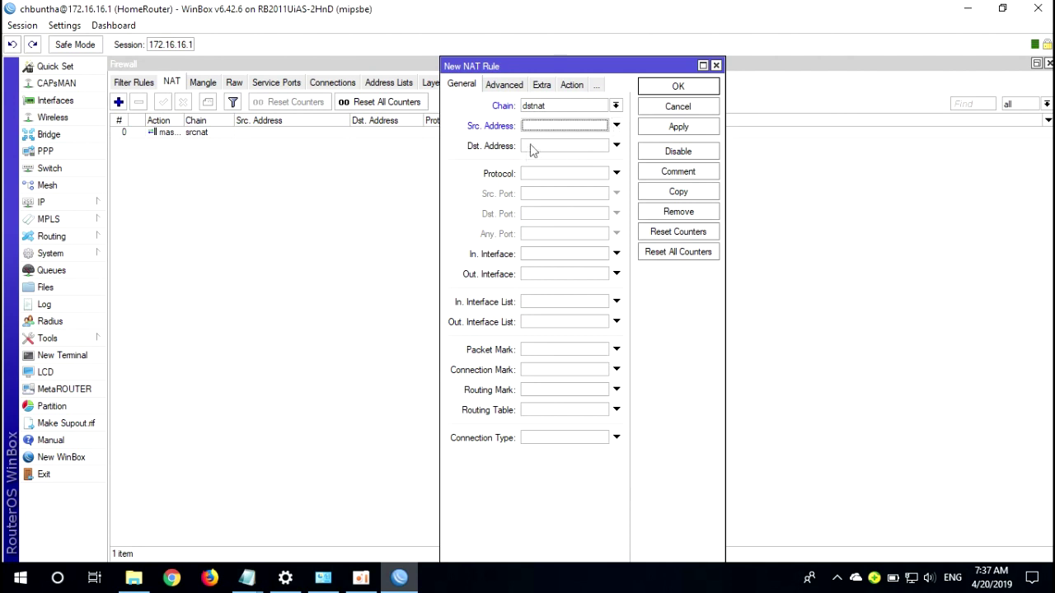
pyautogui.click(566, 146)
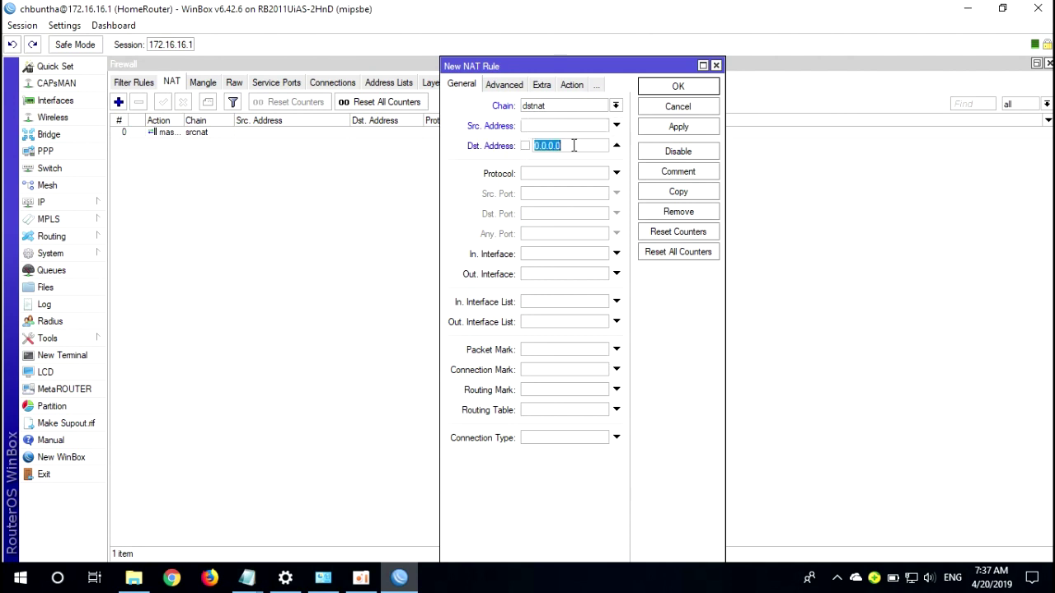
pyautogui.hotkey('ctrl', 'v')
# - Set the rule's protocol to 6 (tcp), destination port to 200 and incoming interface to Internet
pyautogui.click(548, 173)
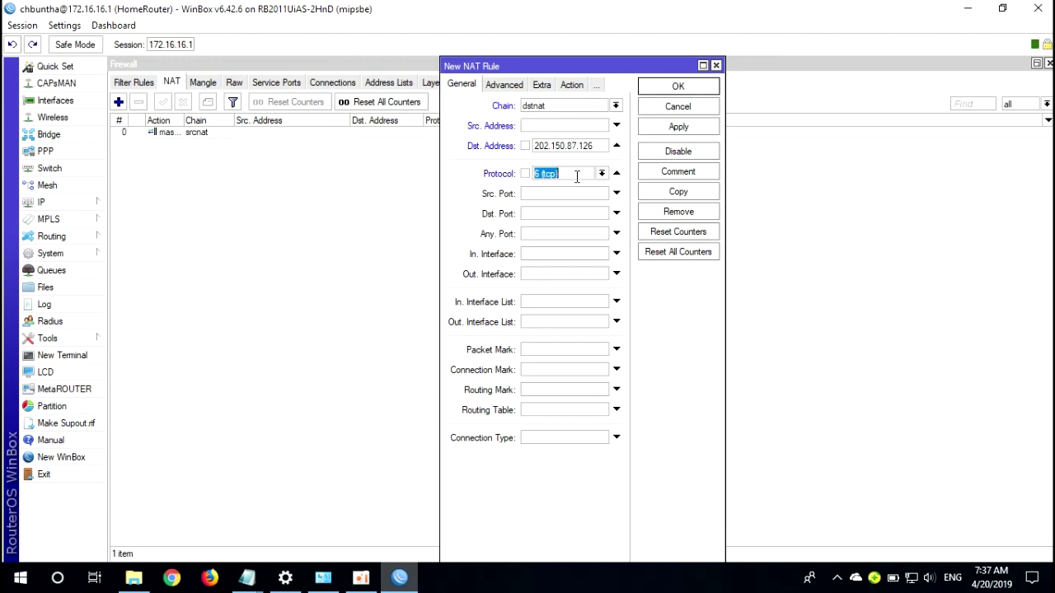
pyautogui.click(561, 216)
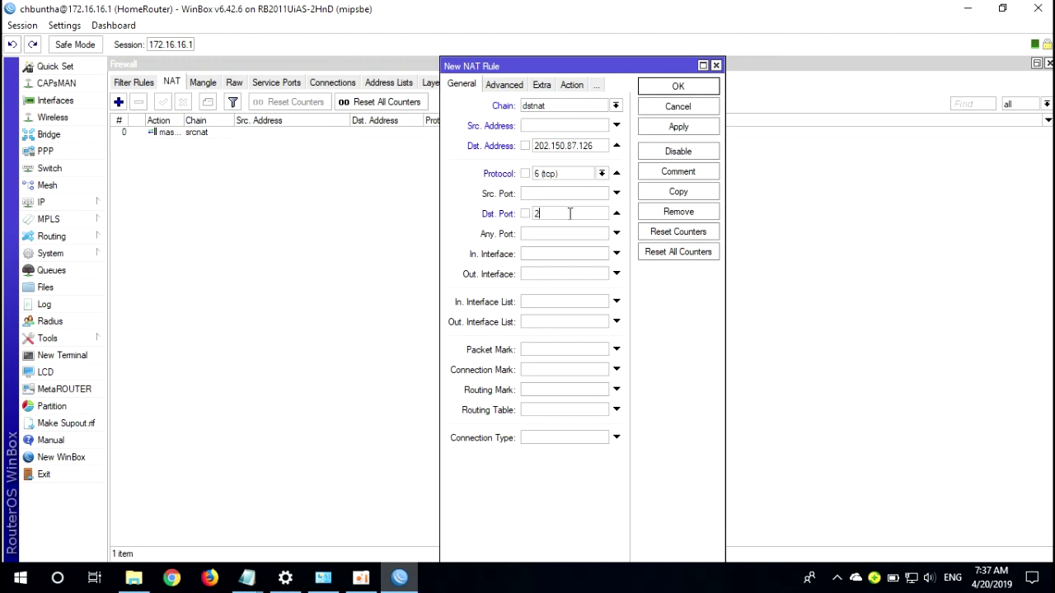
pyautogui.write('200')
pyautogui.click(584, 258)
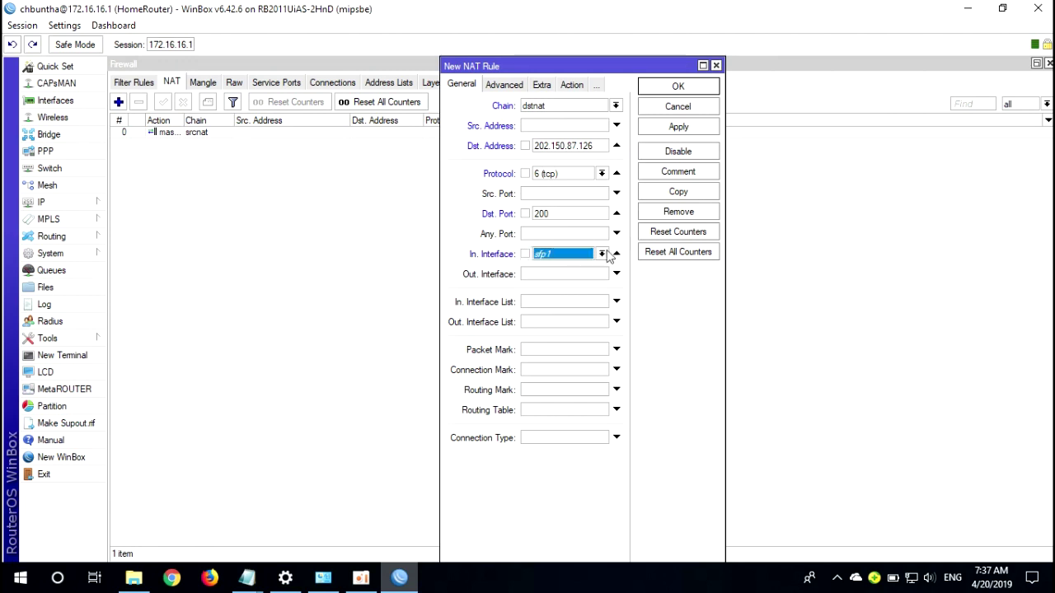
pyautogui.click(602, 254)
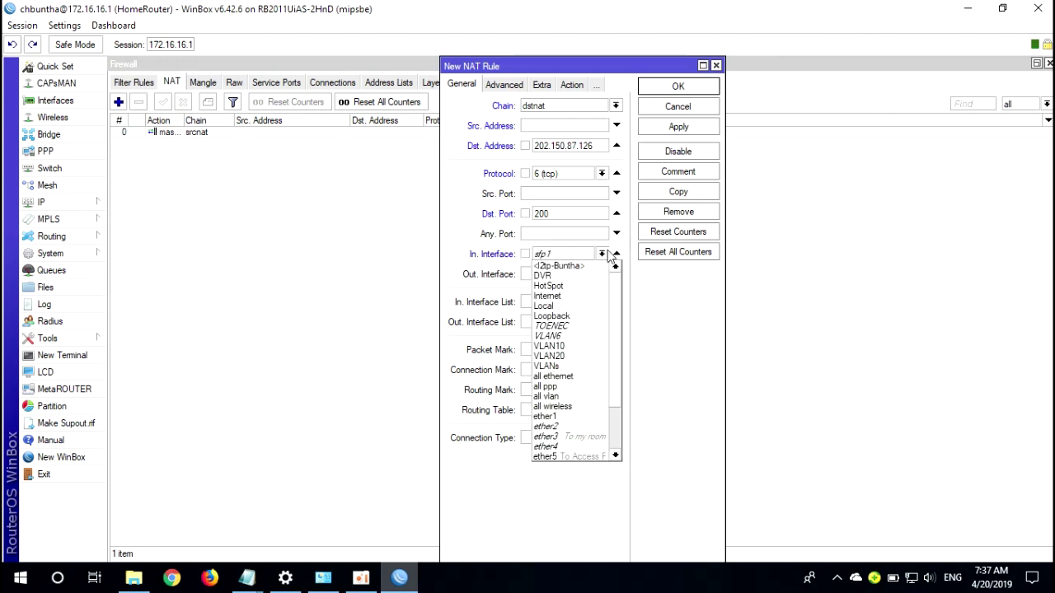
pyautogui.click(558, 296)
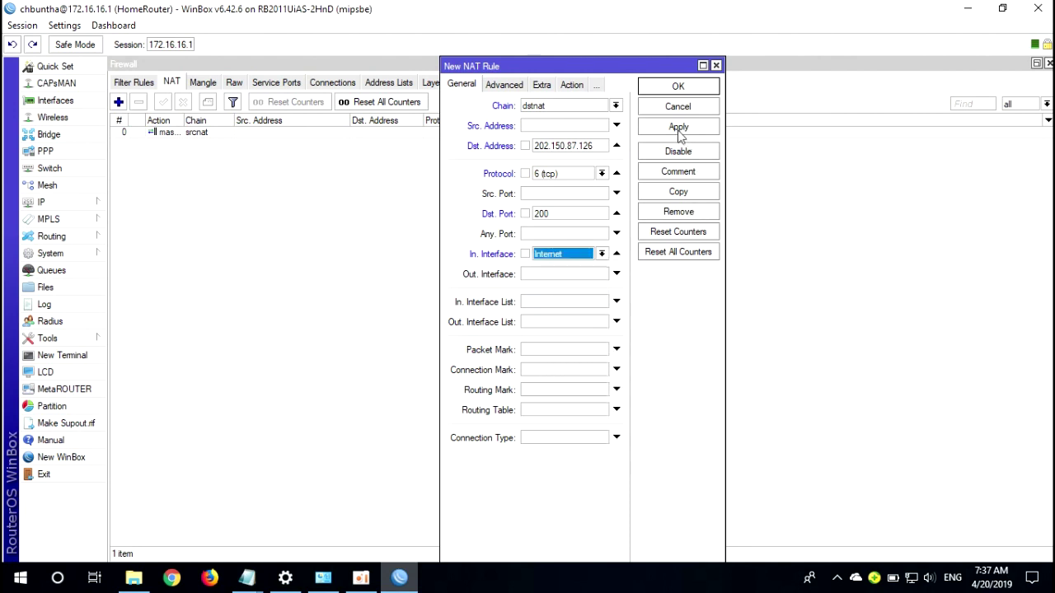
# - Set the rule's action to dst-nat to address 192.168.1.99 and port 200, and apply the rule
pyautogui.click(573, 86)
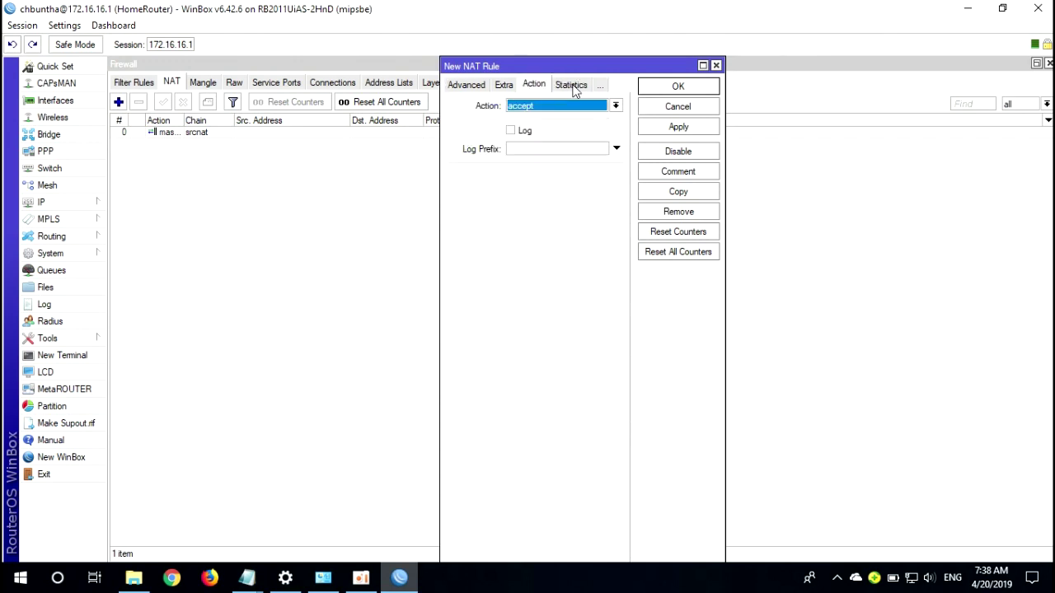
pyautogui.click(529, 111)
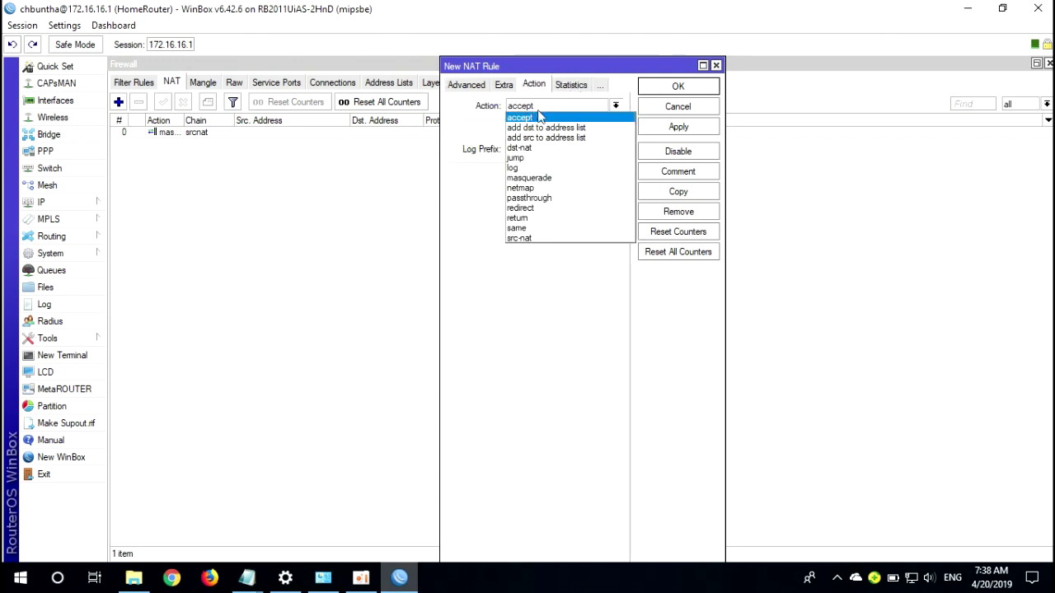
pyautogui.click(545, 149)
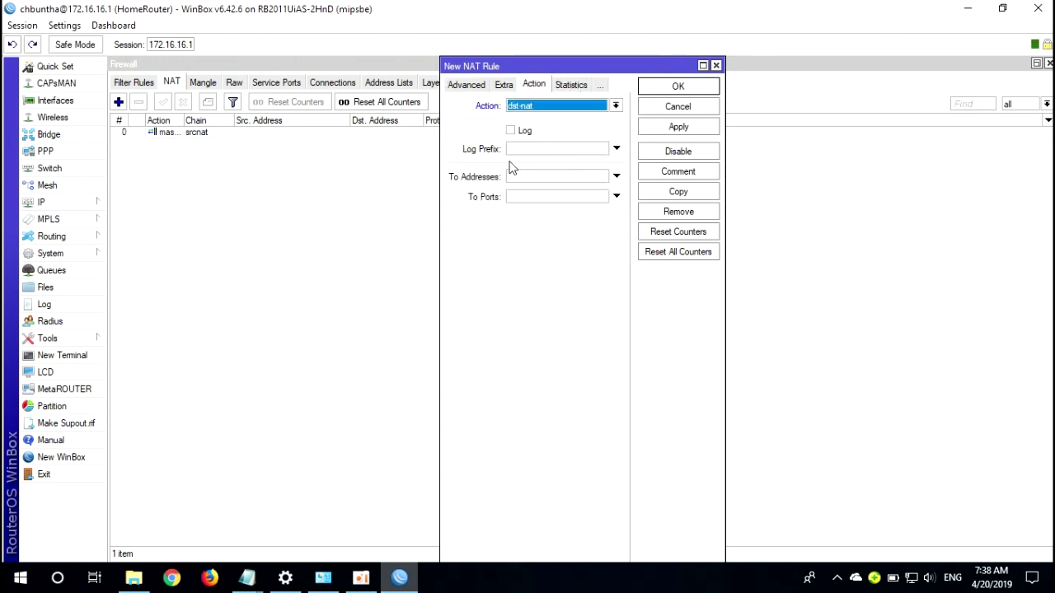
pyautogui.click(534, 176)
pyautogui.write('192.168.1.99')
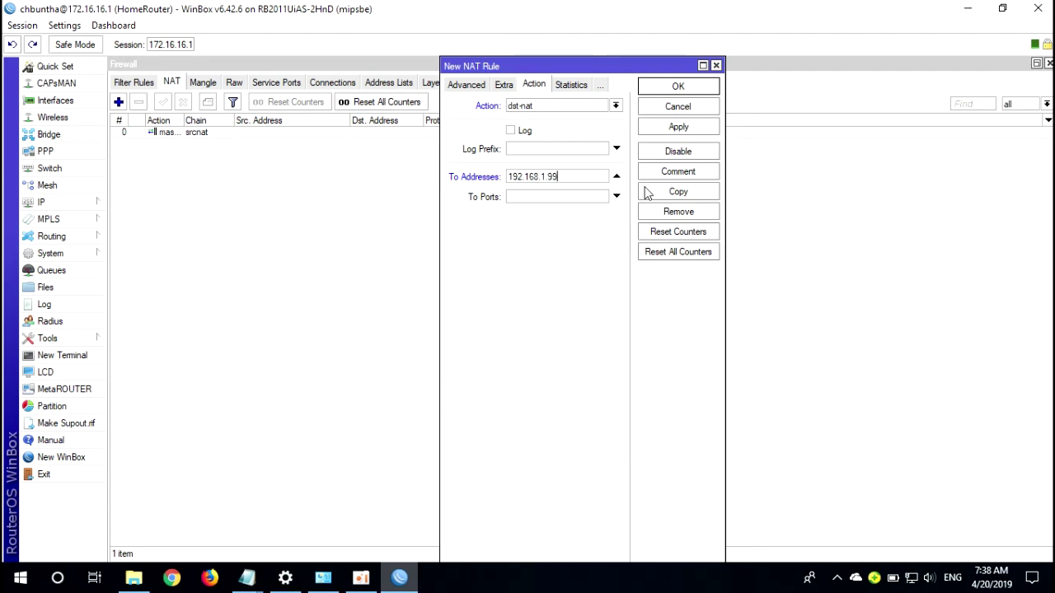
pyautogui.press('Tab')
pyautogui.write('200')
pyautogui.click(688, 125)
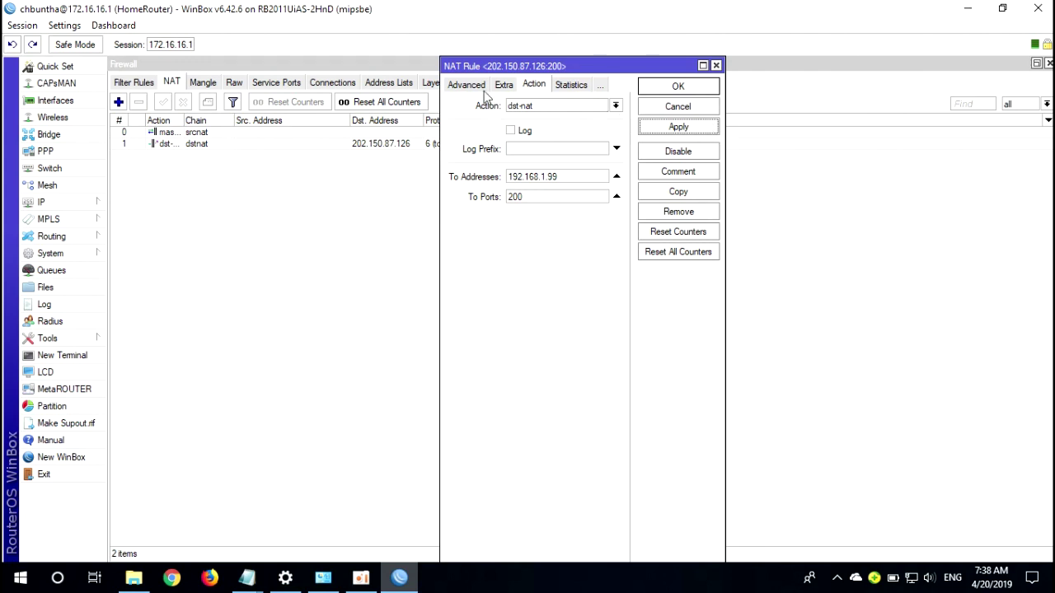
# - Duplicate the port 200 NAT rule, set the copy's dst-nat target port to 2000 and apply it
pyautogui.click(688, 195)
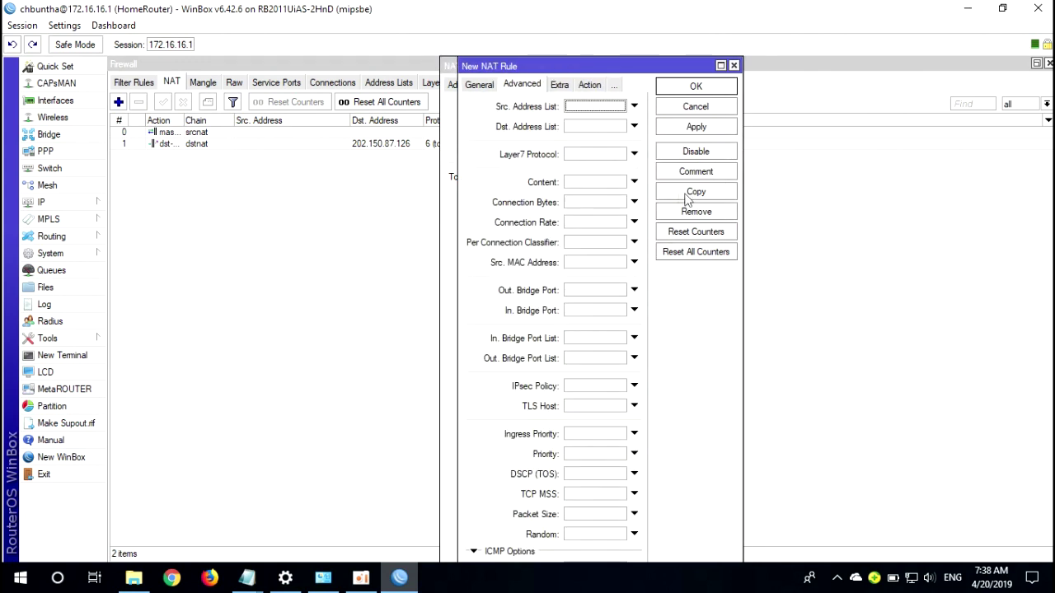
pyautogui.click(589, 85)
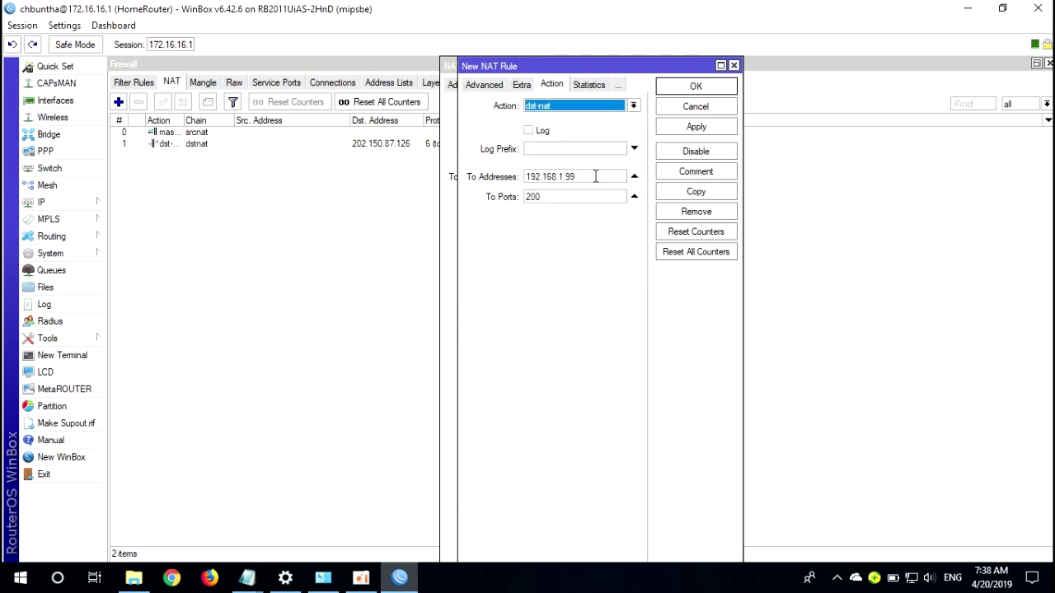
pyautogui.click(573, 196)
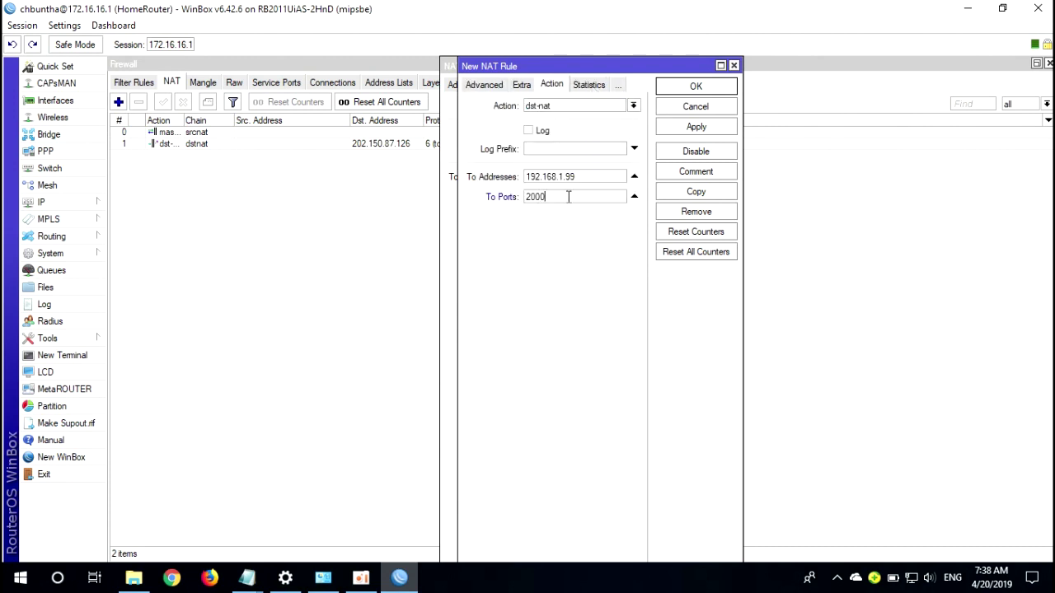
pyautogui.write('0')
pyautogui.click(682, 130)
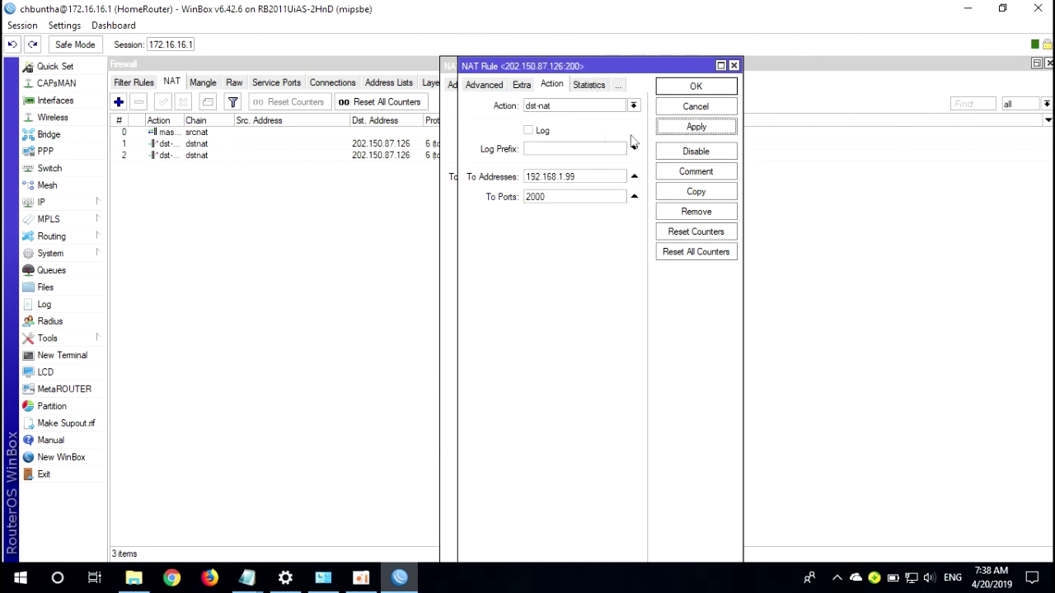
# - Set the copied rule's destination port to 2000 and apply the change
pyautogui.click(477, 89)
pyautogui.click(476, 89)
pyautogui.click(584, 215)
pyautogui.click(690, 128)
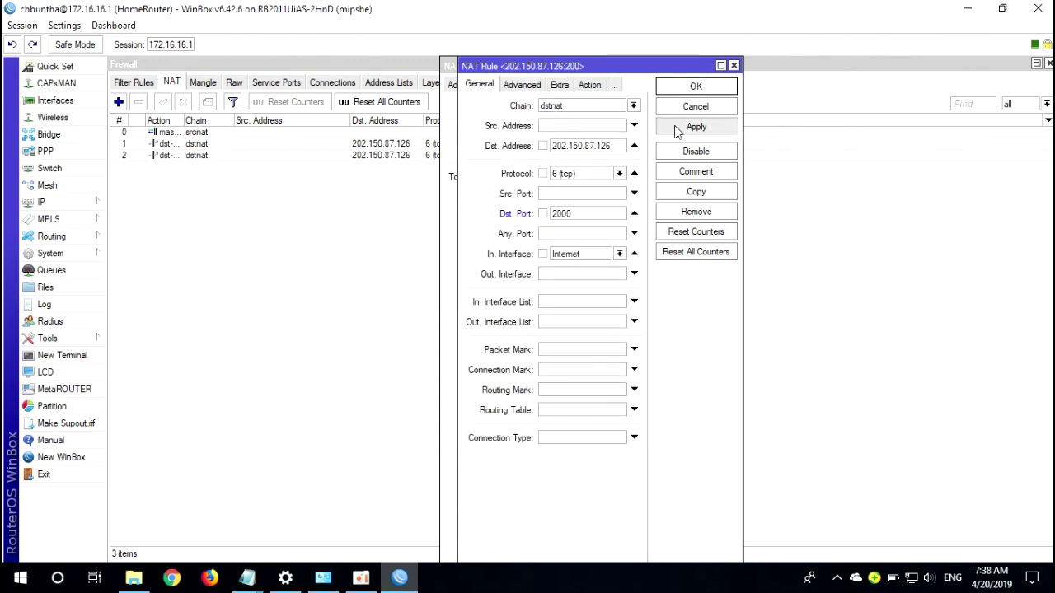
# - Duplicate the port 2000 rule, set the copy's destination port to 554 and check the DVR ports in the Notepad notes
pyautogui.click(698, 198)
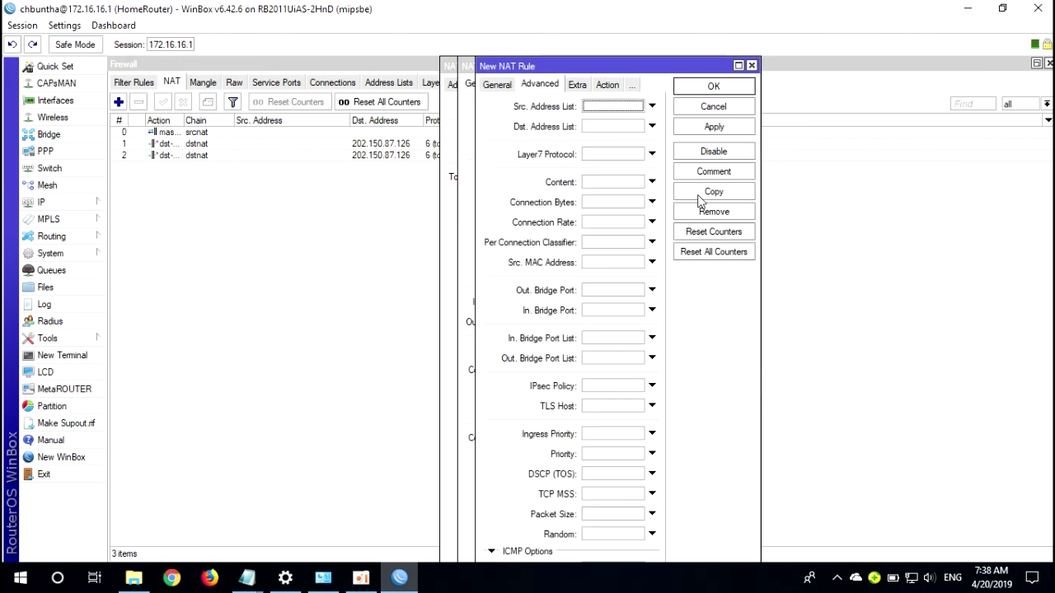
pyautogui.click(494, 87)
pyautogui.moveTo(606, 213); pyautogui.dragTo(521, 221)
pyautogui.write('554')
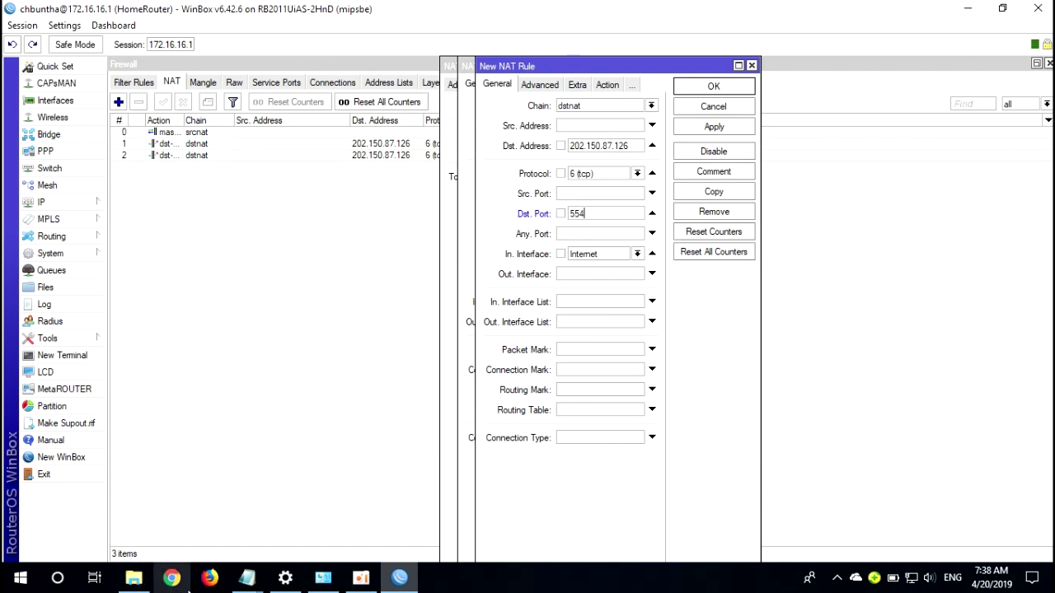
pyautogui.click(209, 519)
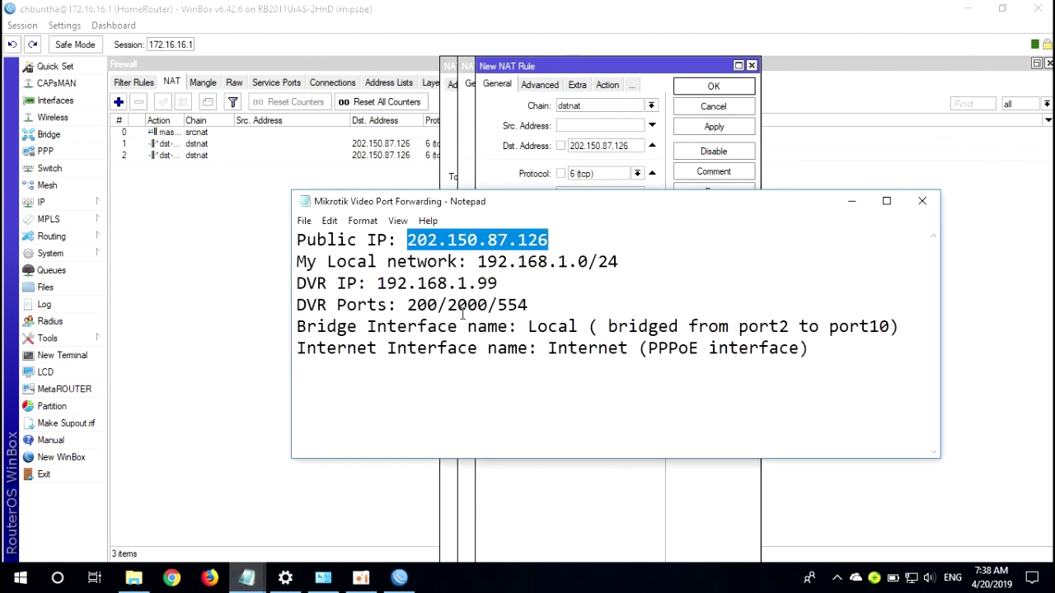
pyautogui.moveTo(528, 306); pyautogui.dragTo(417, 307)
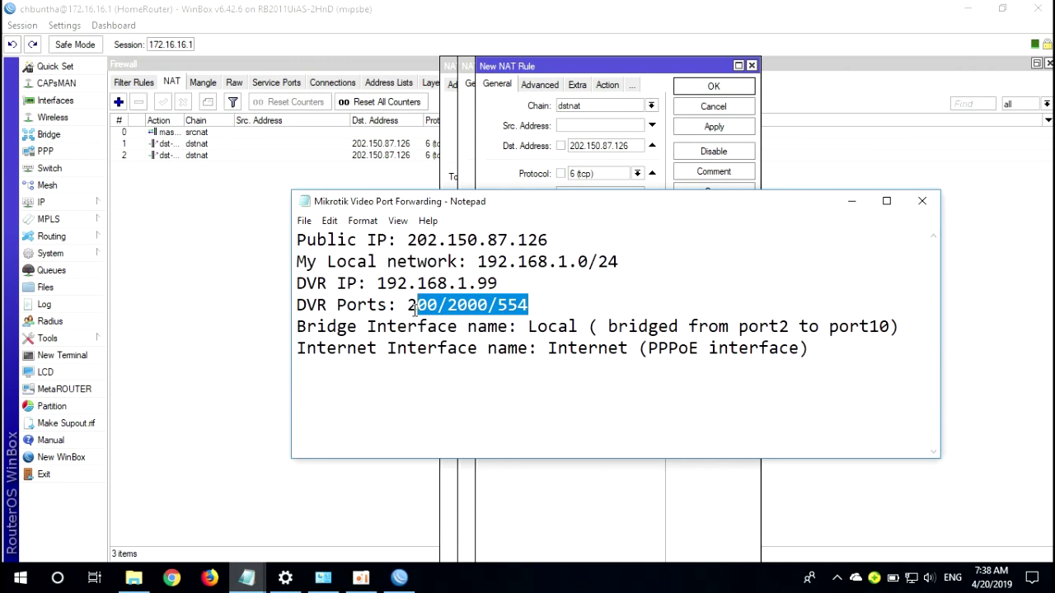
pyautogui.click(389, 305)
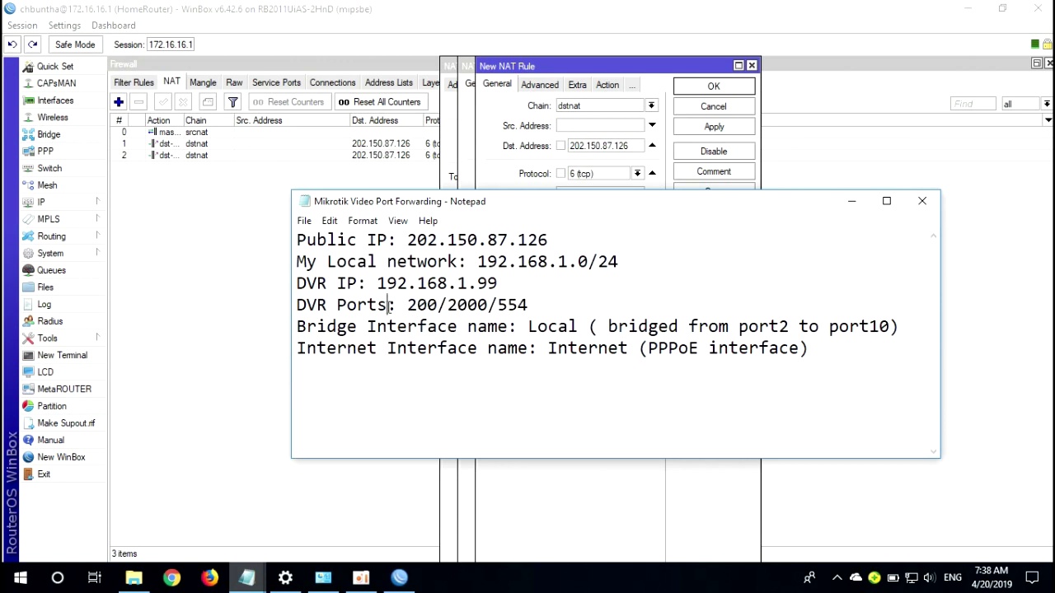
pyautogui.click(630, 70)
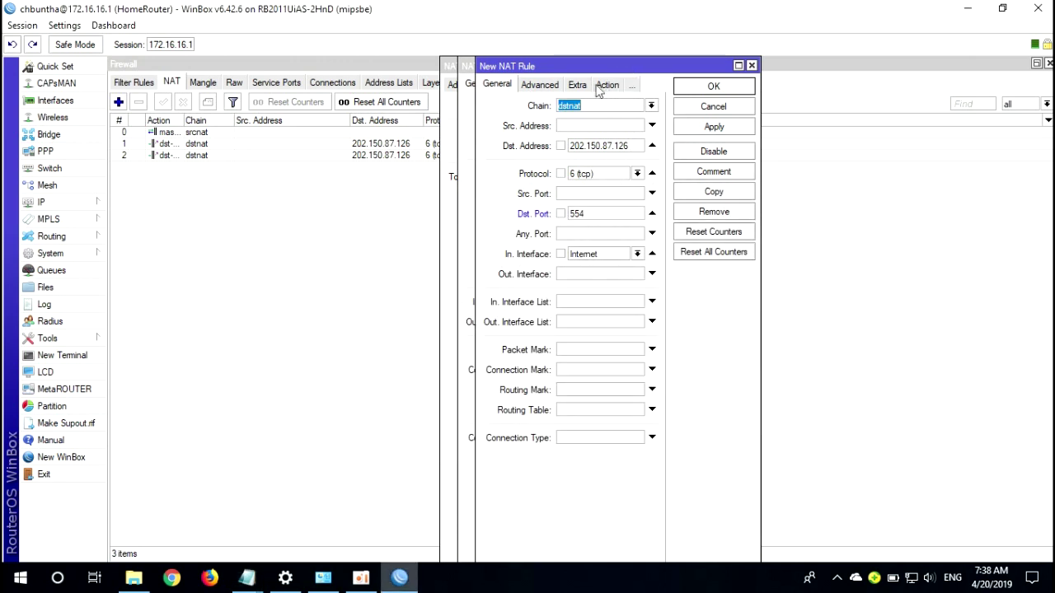
# - Set the new rule's dst-nat target port to 554, apply it and close all open NAT rule windows
pyautogui.click(606, 86)
pyautogui.moveTo(588, 196); pyautogui.dragTo(480, 197)
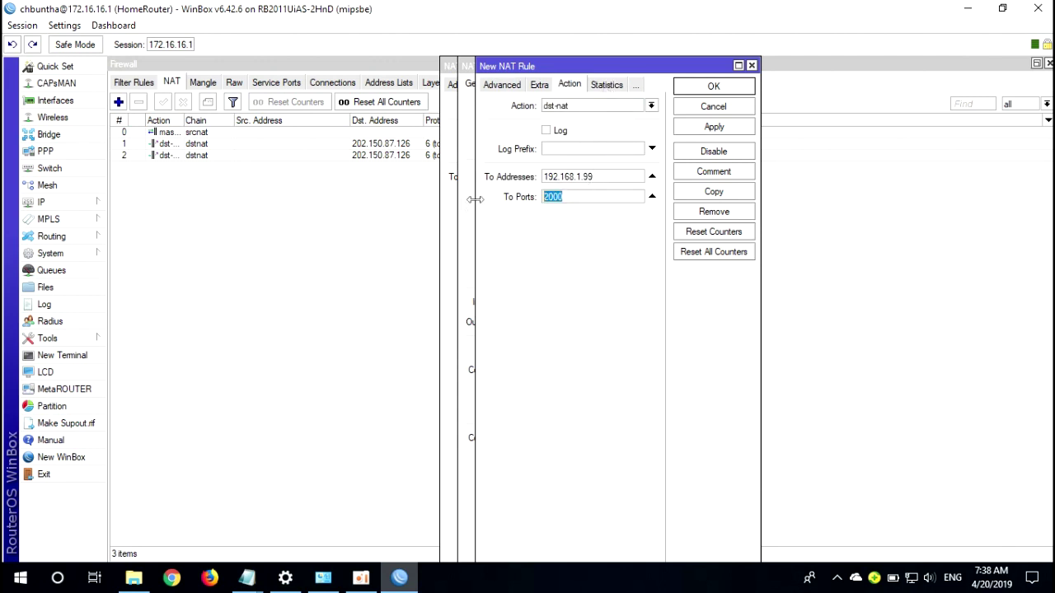
pyautogui.write('554')
pyautogui.click(719, 128)
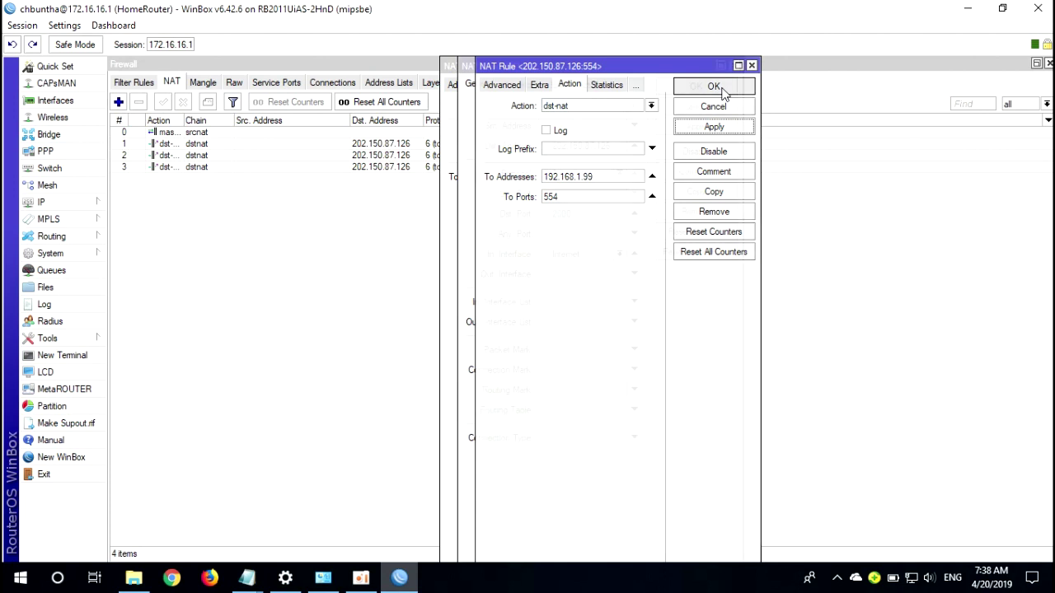
pyautogui.click(720, 87)
pyautogui.click(695, 89)
pyautogui.click(690, 91)
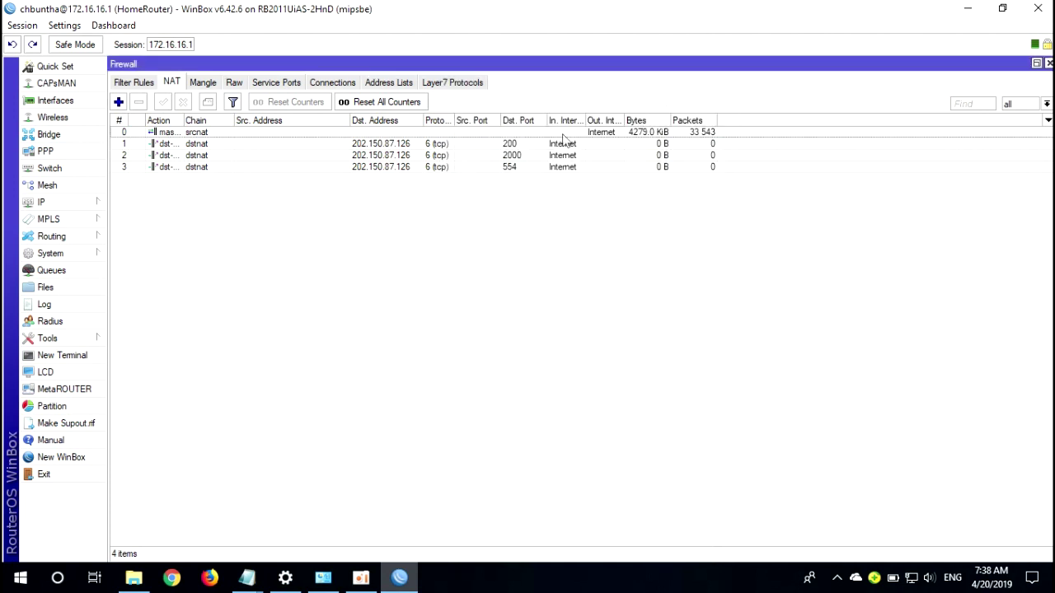
# - Widen the incoming interface column of the NAT list and duplicate the port 200 rule, showing the copy's general settings
pyautogui.click(197, 146)
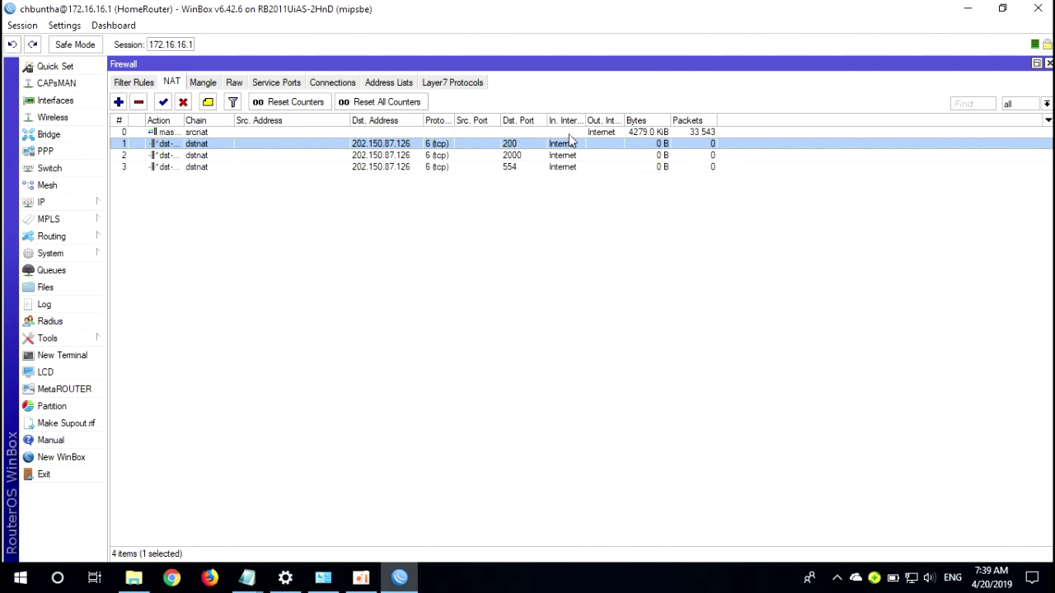
pyautogui.moveTo(586, 120); pyautogui.dragTo(600, 119)
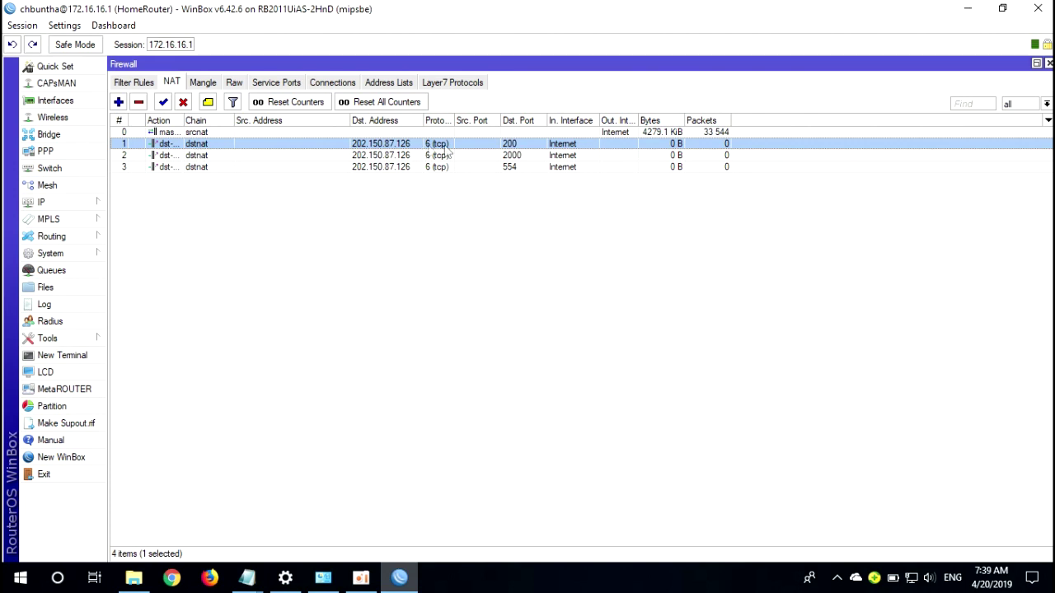
pyautogui.doubleClick(507, 146)
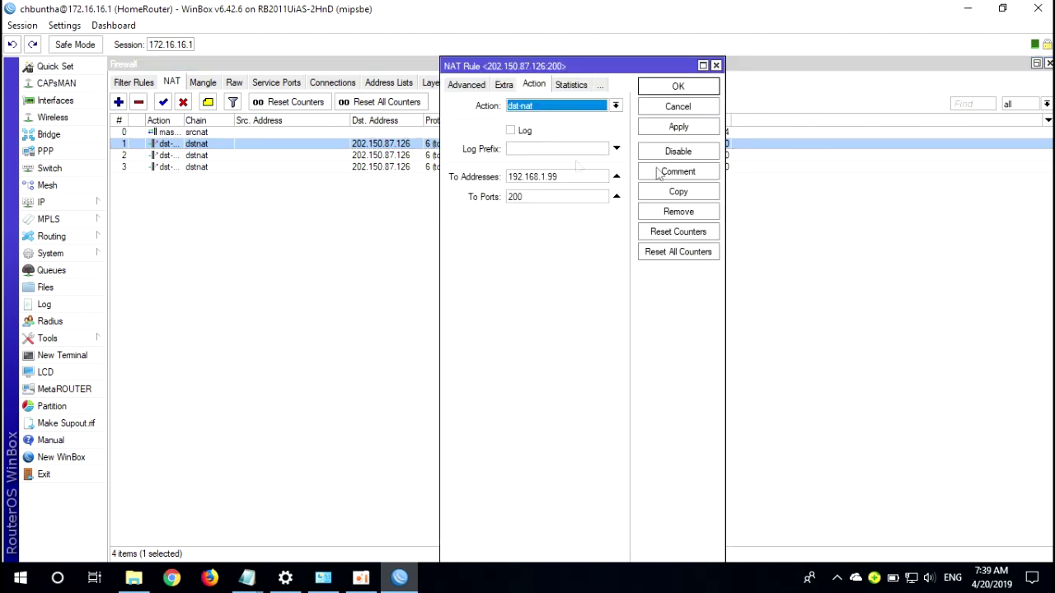
pyautogui.click(466, 86)
pyautogui.click(463, 86)
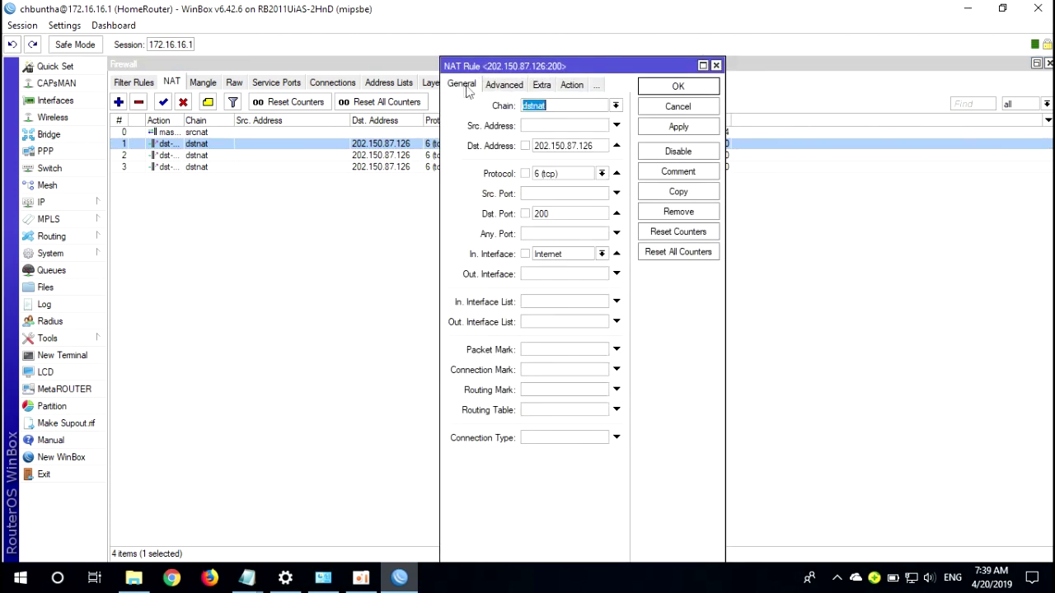
pyautogui.click(677, 194)
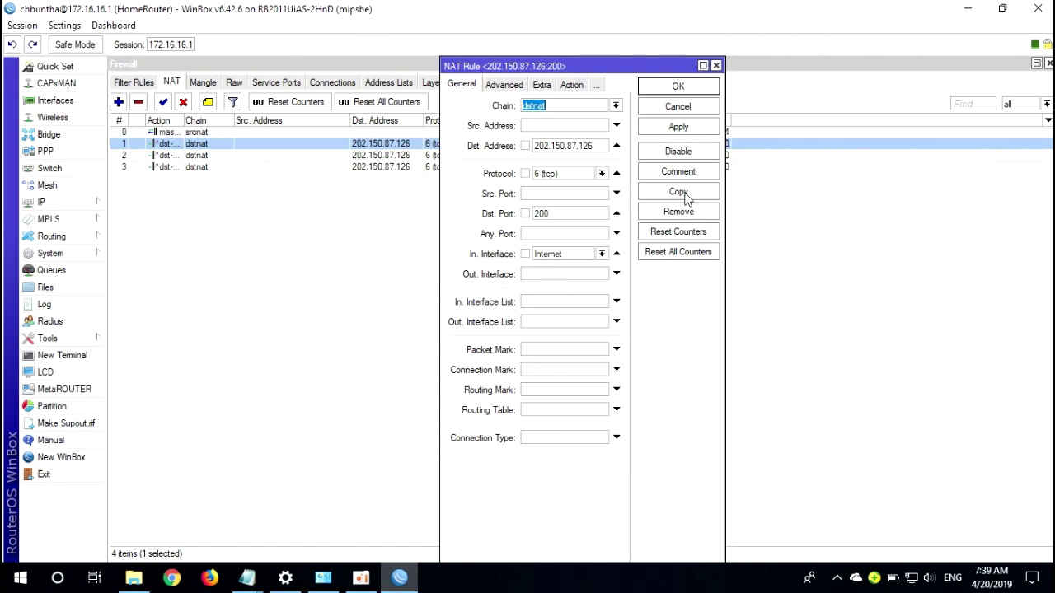
pyautogui.click(477, 87)
pyautogui.click(475, 86)
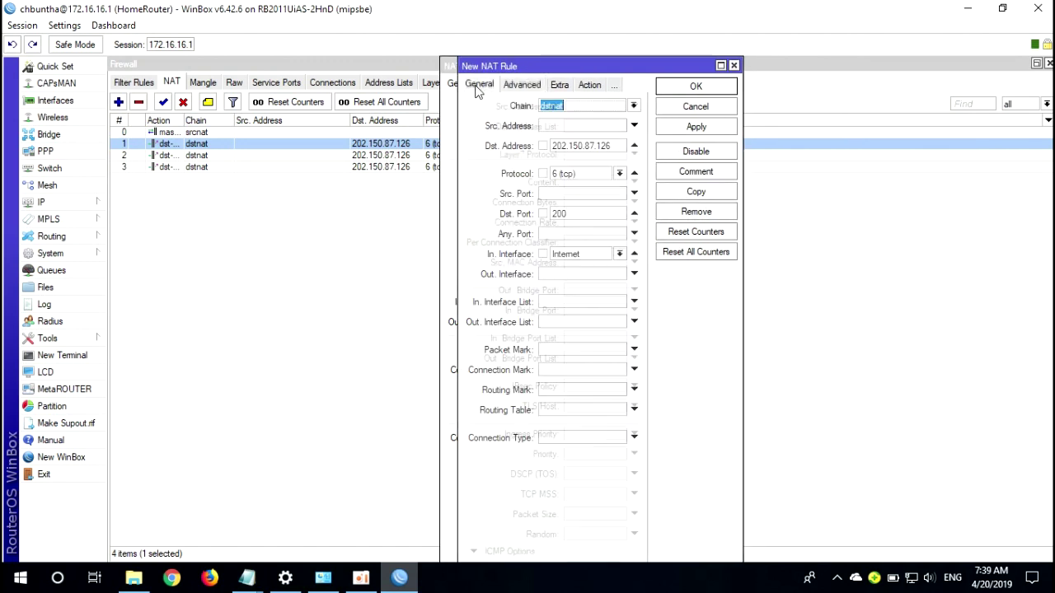
# - Set the copied port 200 rule's incoming interface to Local, apply it and close the rule windows
pyautogui.click(622, 254)
pyautogui.click(577, 300)
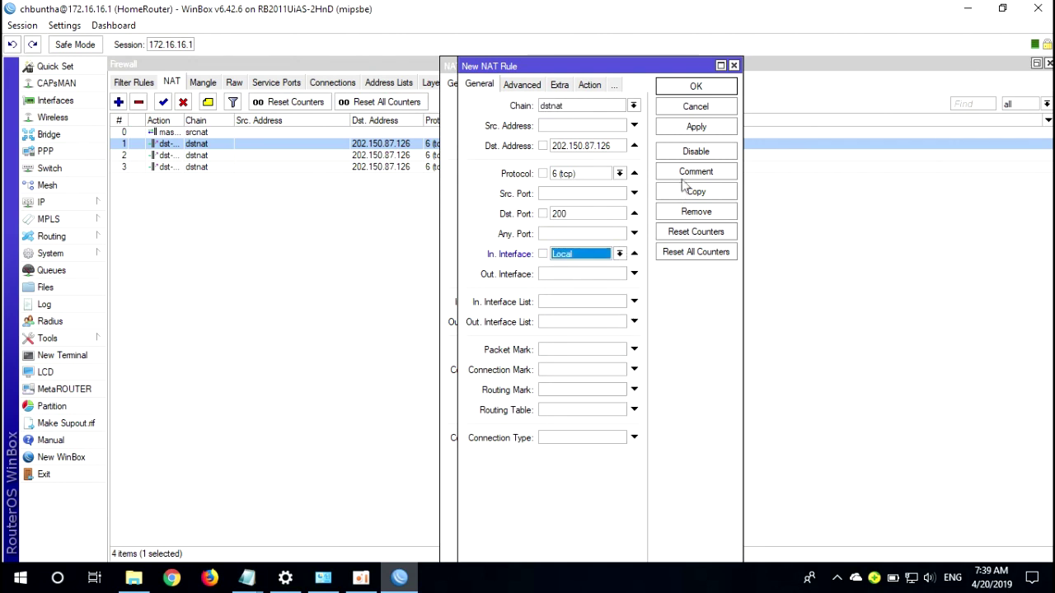
pyautogui.click(683, 128)
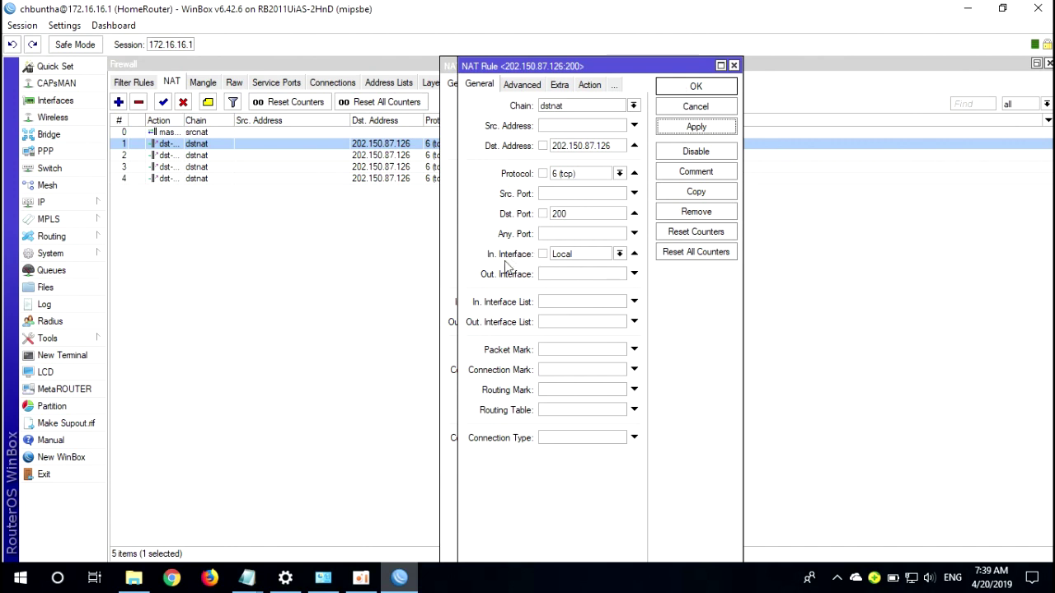
pyautogui.click(677, 88)
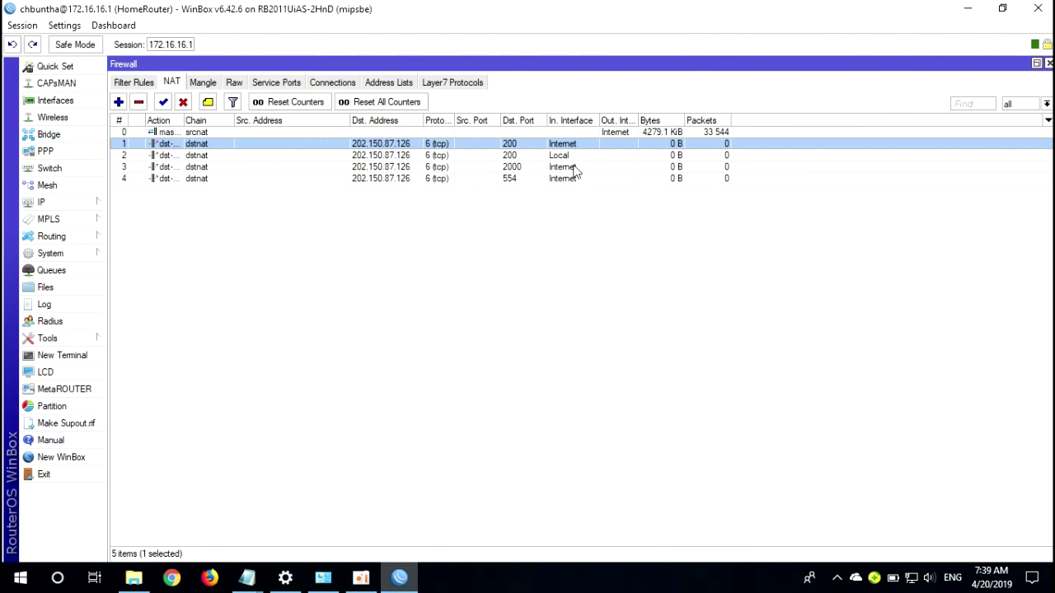
# - Set the incoming interface of the port 2000 rule to Local, apply the change and close the rule
pyautogui.click(528, 168)
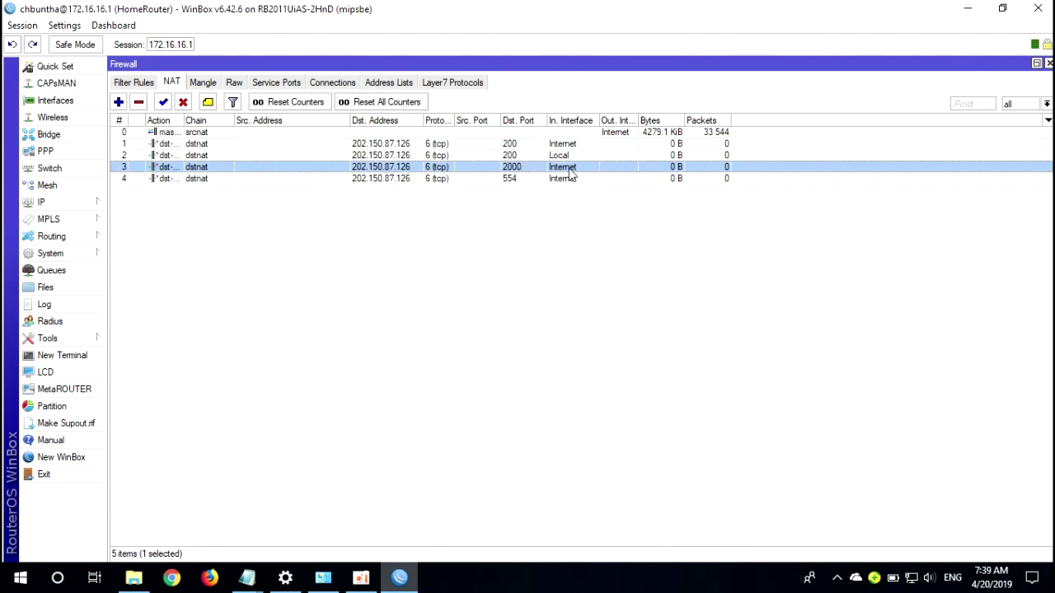
pyautogui.doubleClick(568, 169)
pyautogui.click(602, 254)
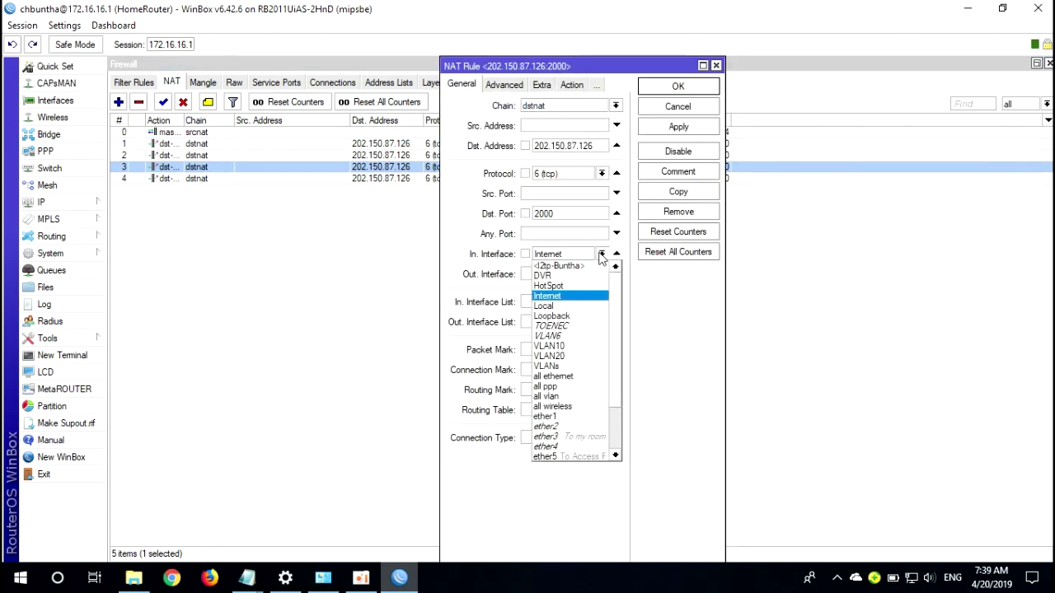
pyautogui.click(563, 306)
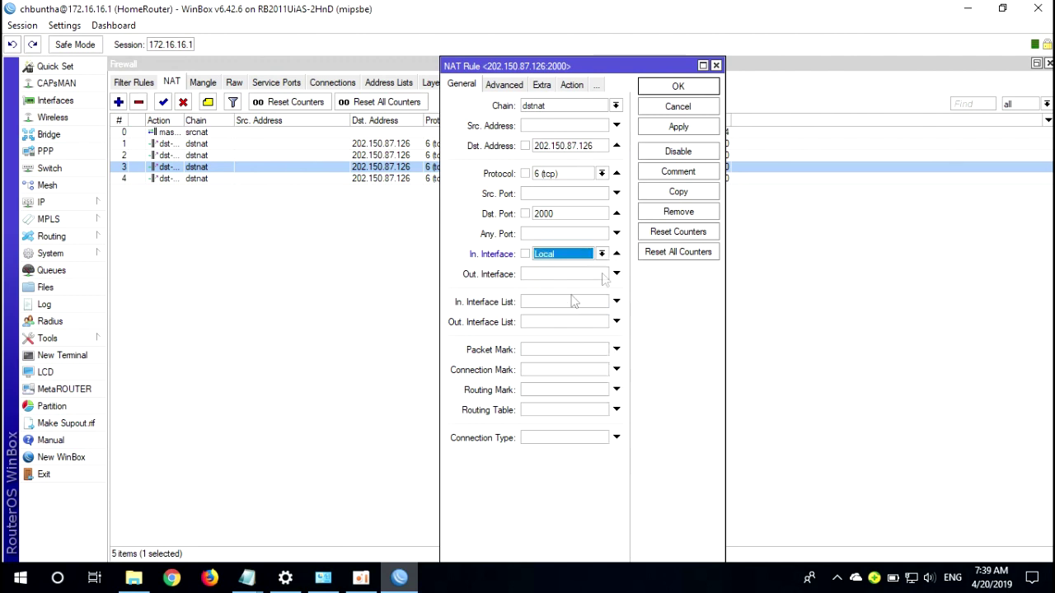
pyautogui.click(668, 129)
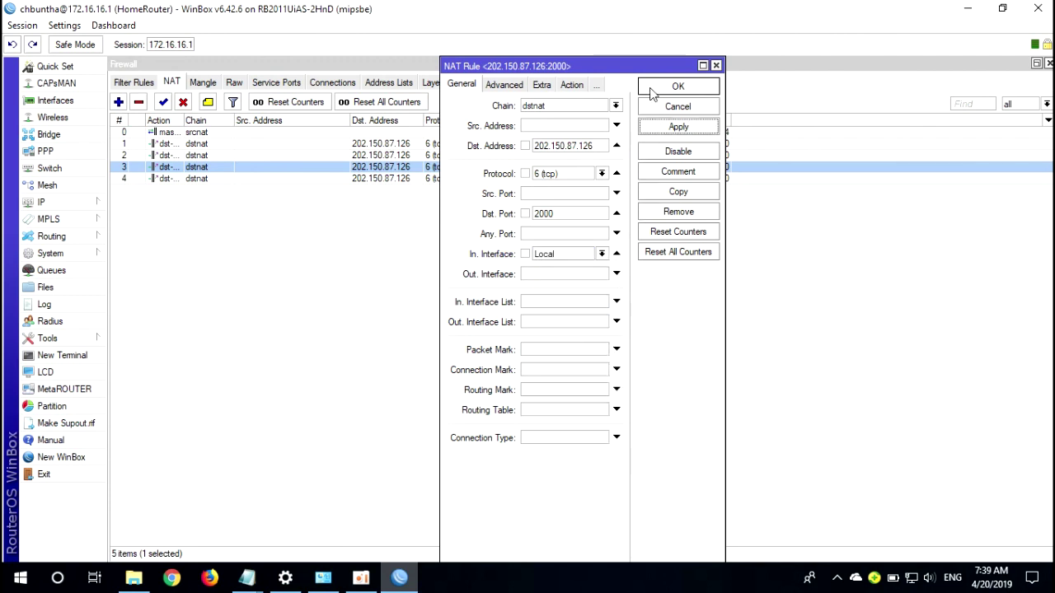
pyautogui.click(650, 89)
# - Duplicate the port 554 rule with its incoming interface set to Local, apply the copy and close both rule windows
pyautogui.click(540, 179)
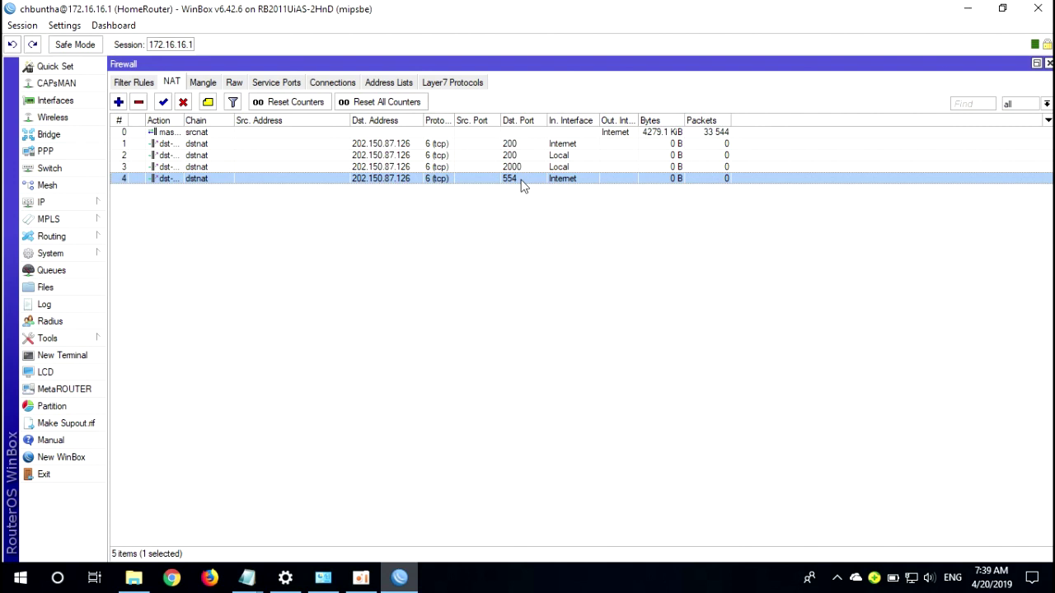
pyautogui.doubleClick(522, 179)
pyautogui.click(603, 255)
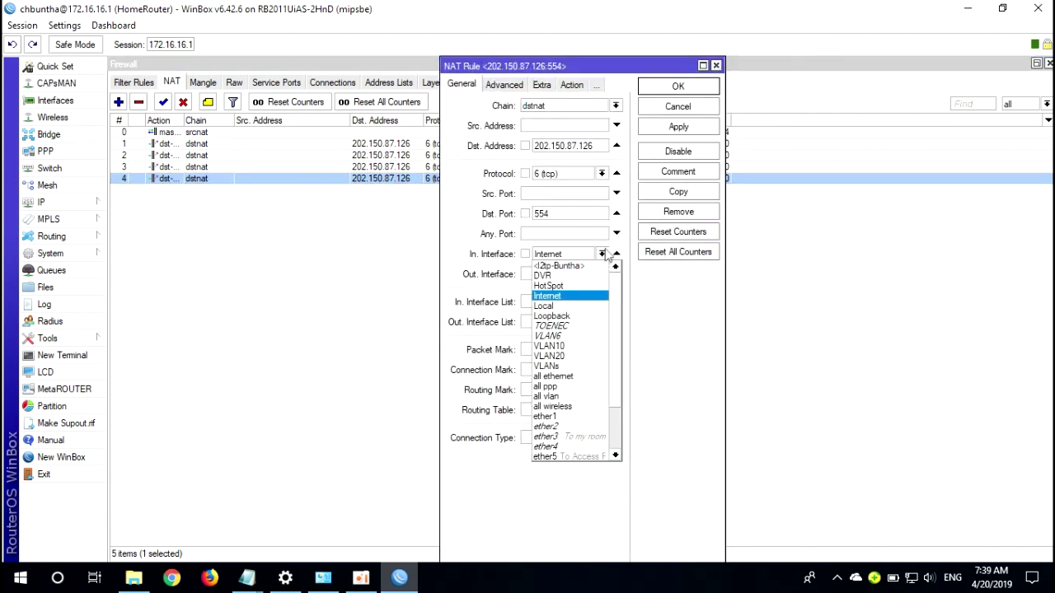
pyautogui.press('Escape')
pyautogui.click(677, 192)
pyautogui.click(591, 254)
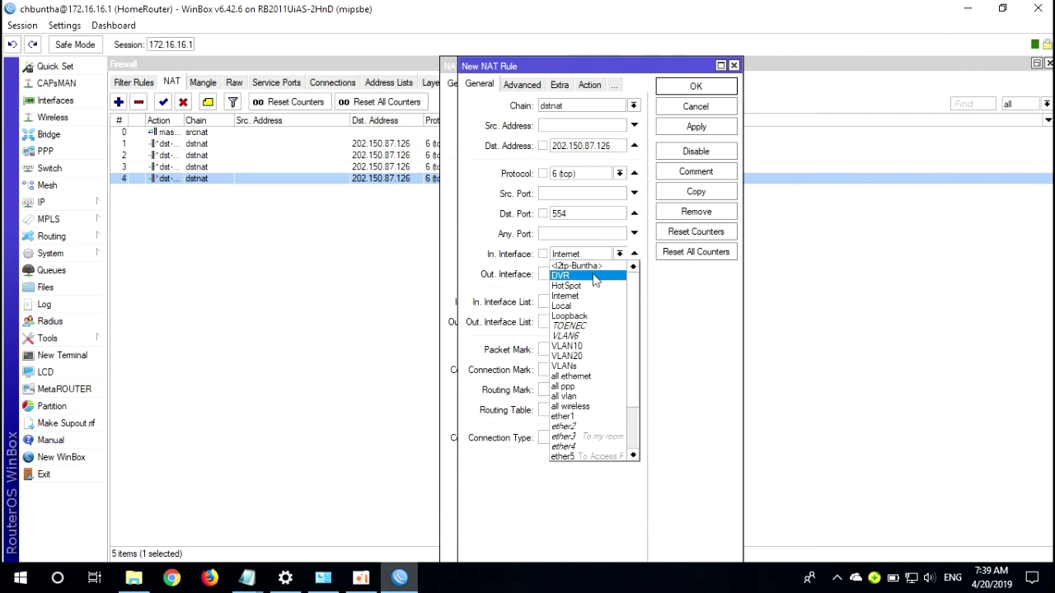
pyautogui.click(577, 303)
pyautogui.click(688, 126)
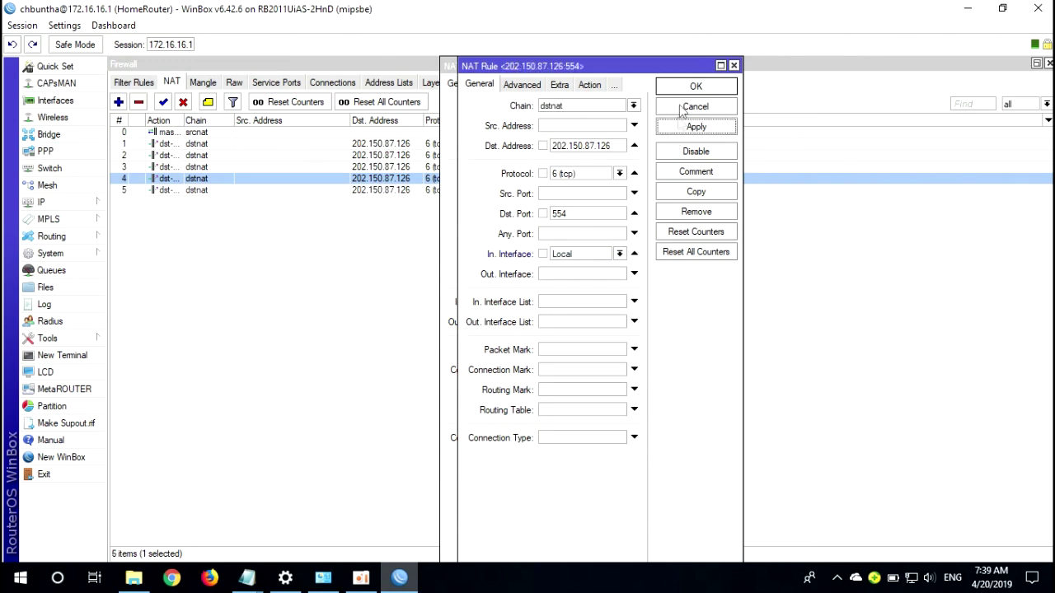
pyautogui.click(695, 87)
pyautogui.click(664, 90)
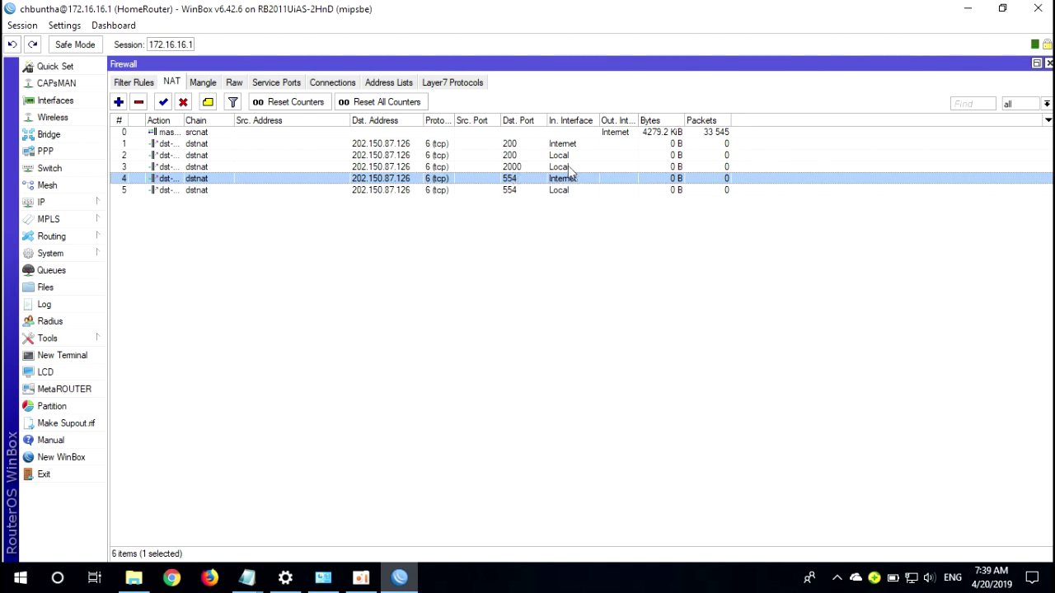
# - Duplicate the port 2000 rule with its incoming interface set to Internet, apply the copy and close both rule windows
pyautogui.click(522, 167)
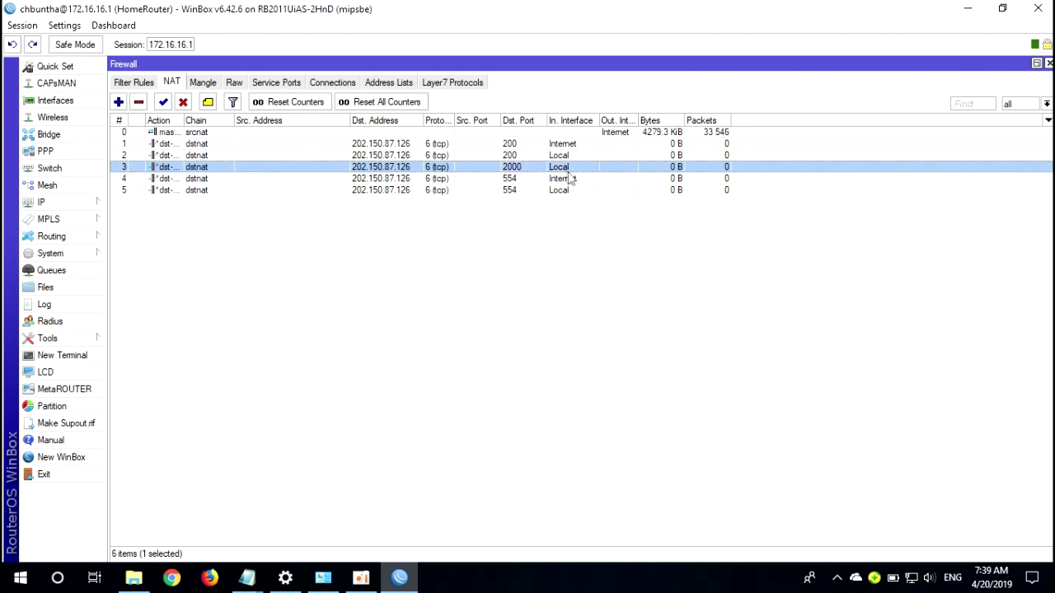
pyautogui.doubleClick(520, 169)
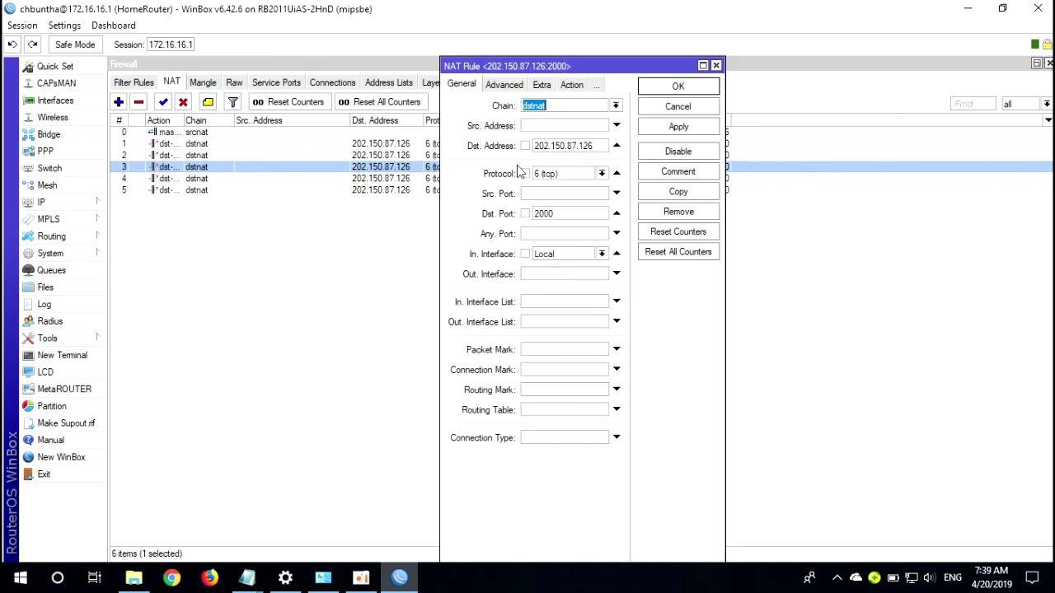
pyautogui.click(674, 195)
pyautogui.click(617, 254)
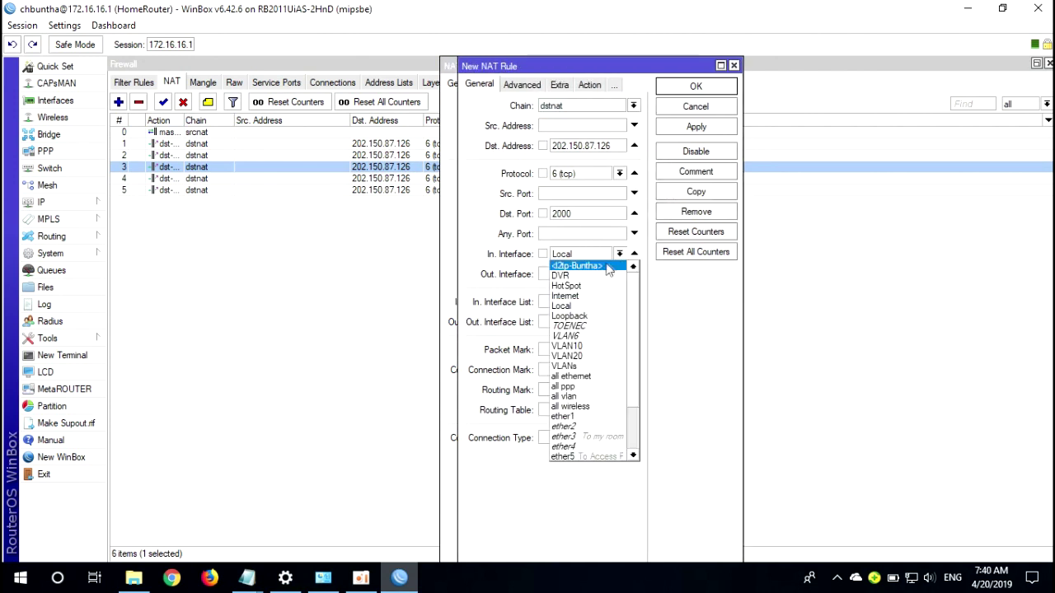
pyautogui.click(602, 296)
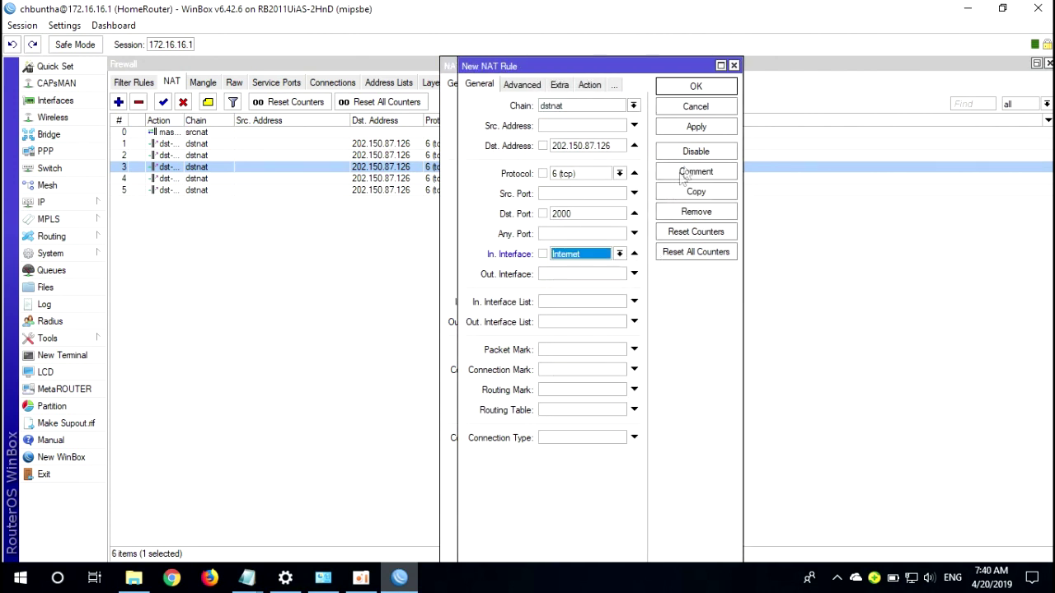
pyautogui.click(693, 128)
pyautogui.click(690, 87)
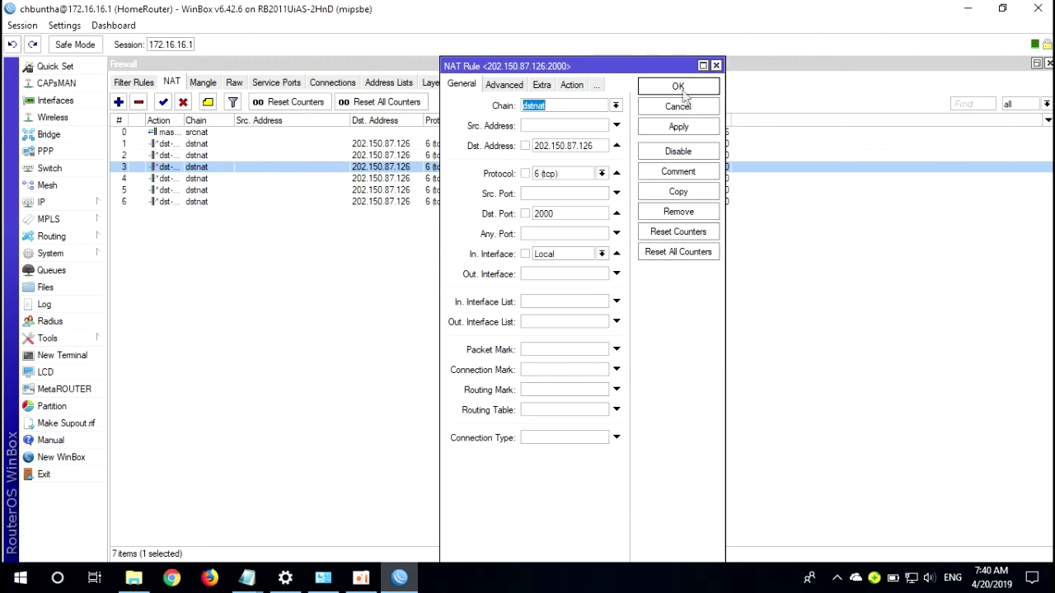
pyautogui.click(684, 88)
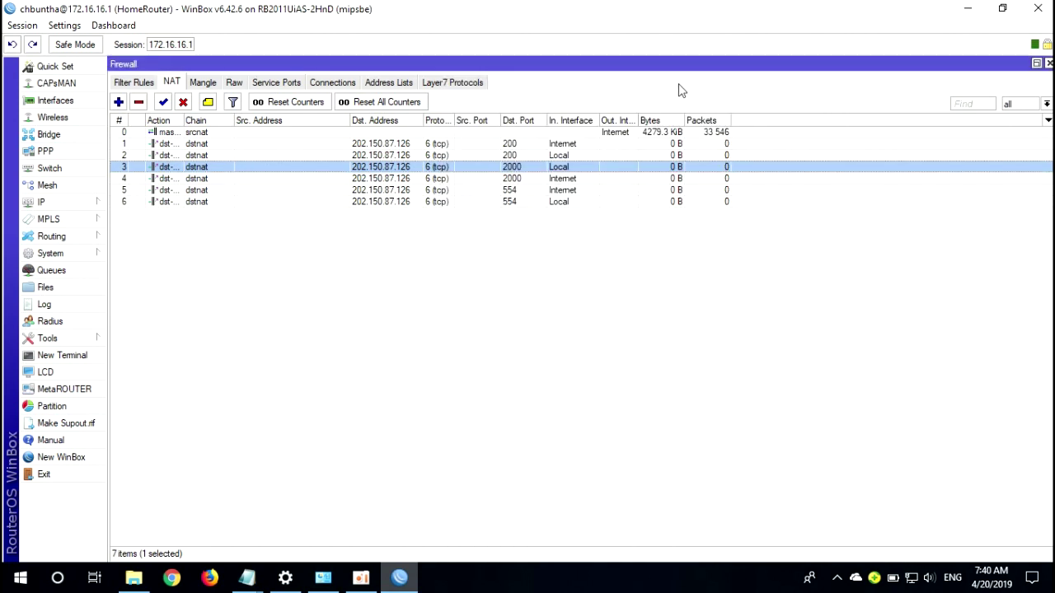
# - Review the incoming interfaces of the dstnat rules for ports 200, 2000 and 554 in the NAT list
pyautogui.click(570, 145)
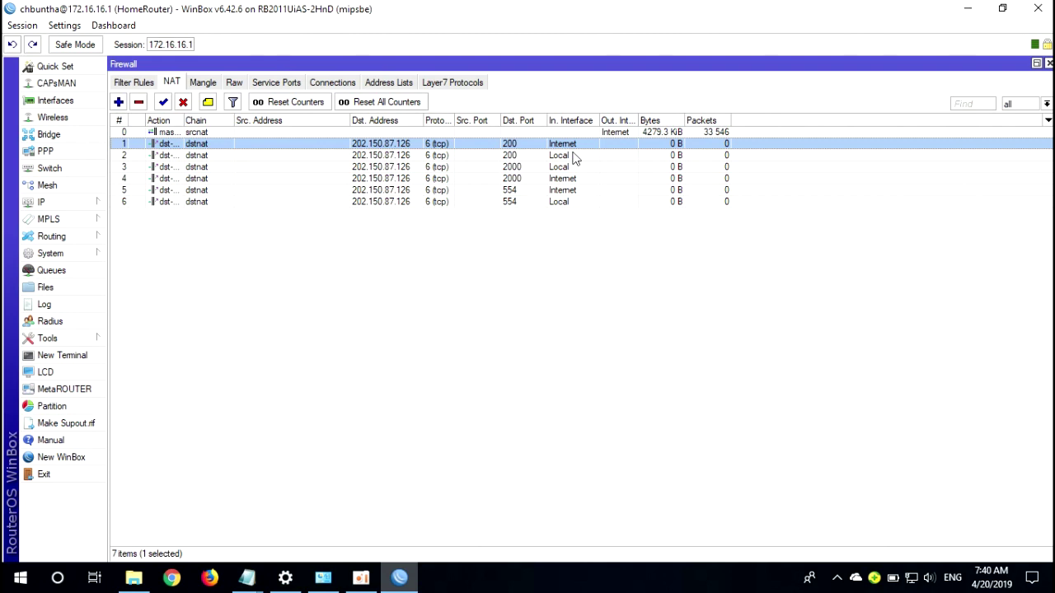
pyautogui.click(570, 156)
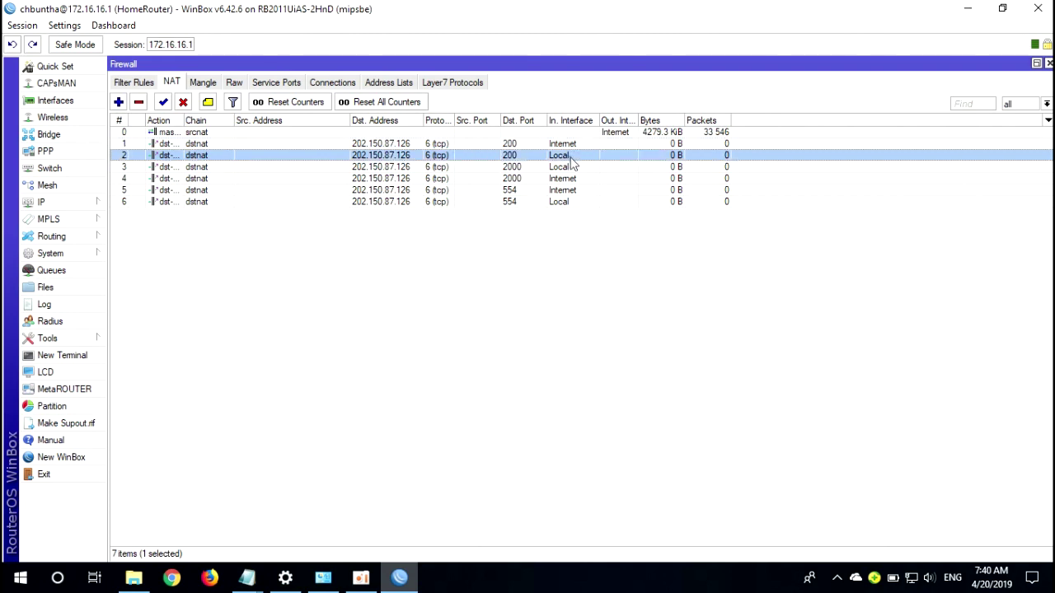
pyautogui.click(569, 167)
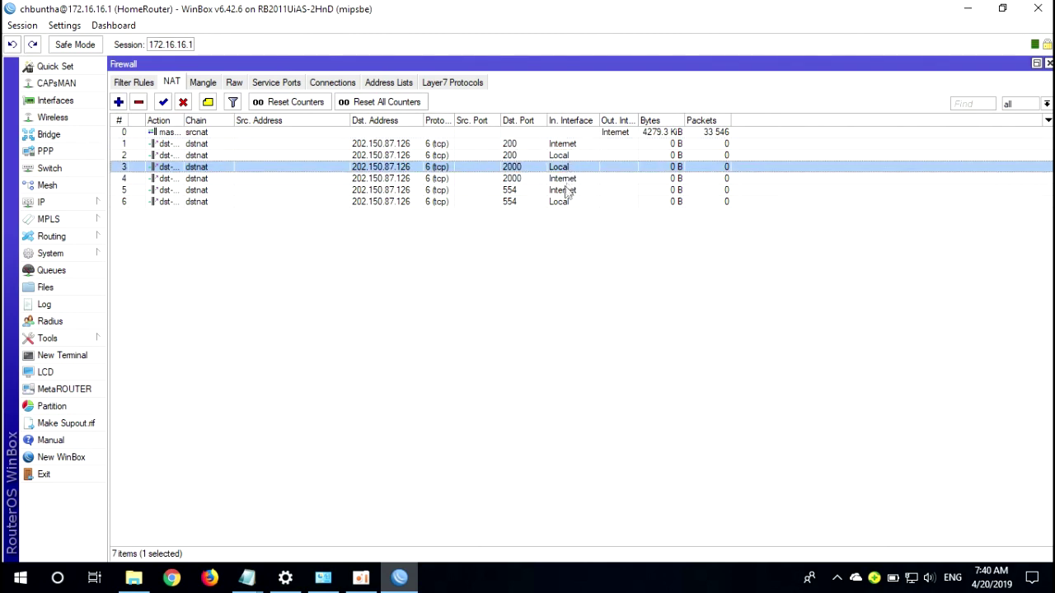
pyautogui.click(565, 193)
pyautogui.click(562, 202)
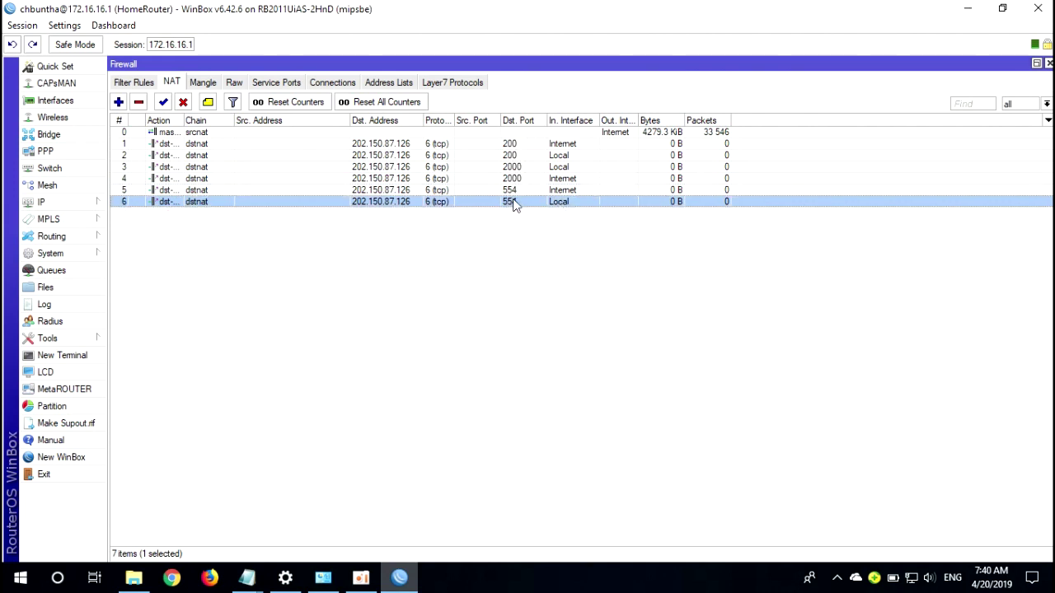
# - Start a new NAT rule in the srcnat chain with source address 192.168.1.0/24
pyautogui.click(119, 104)
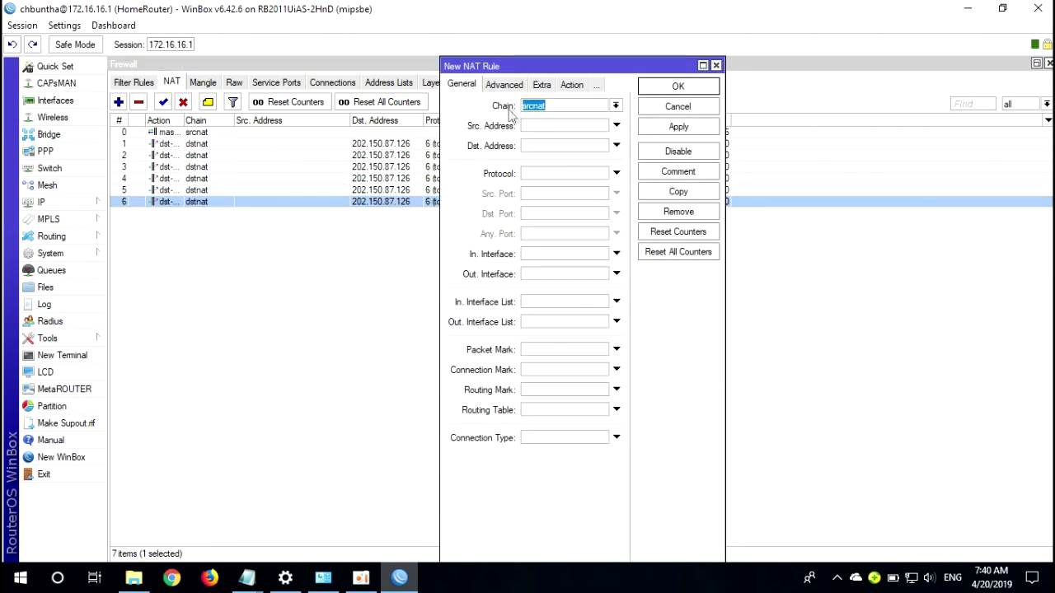
pyautogui.click(560, 128)
pyautogui.write('1')
pyautogui.write('92.168.1.0/24')
pyautogui.press('Tab')
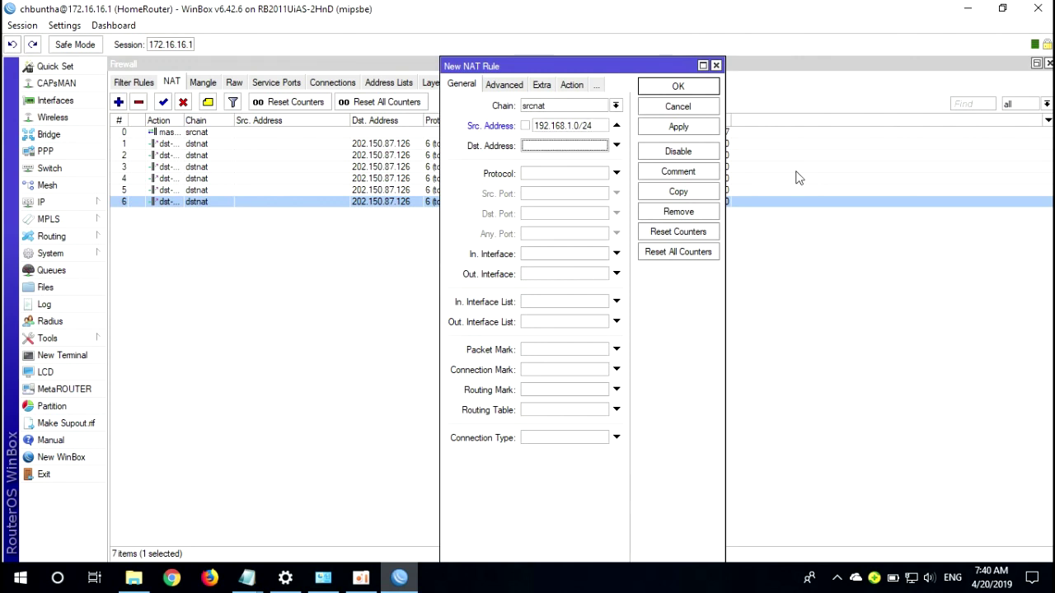
# - Copy the new rule's source address 192.168.1.0/24 into its destination address
pyautogui.moveTo(595, 126); pyautogui.dragTo(517, 130)
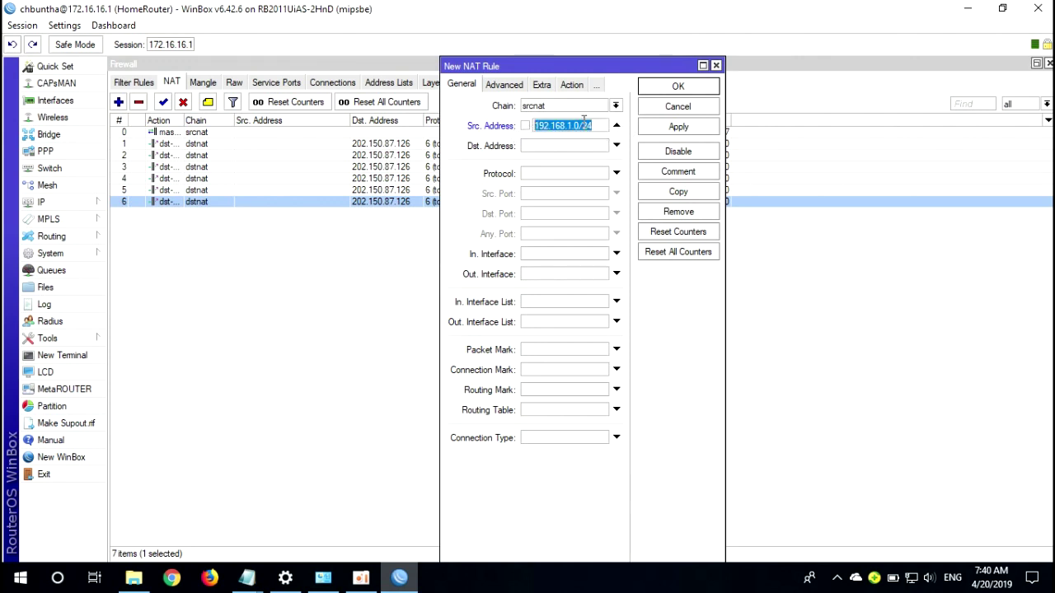
pyautogui.rightClick(576, 131)
pyautogui.click(620, 152)
pyautogui.click(565, 148)
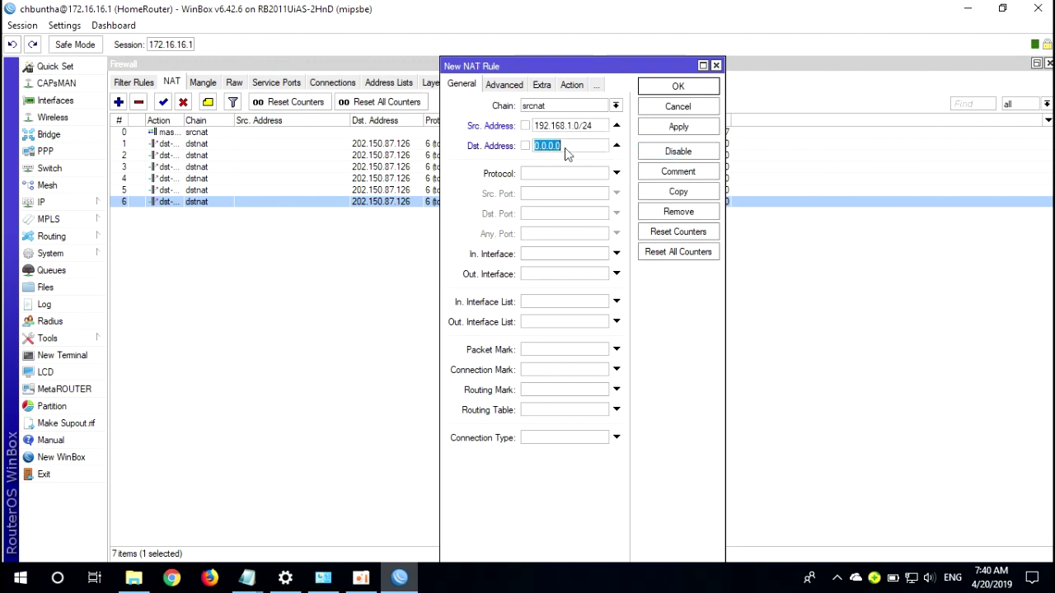
pyautogui.hotkey('ctrl', 'v')
# - Set the new srcnat rule's action to masquerade, apply it, close the rule and clear the list selection
pyautogui.click(571, 85)
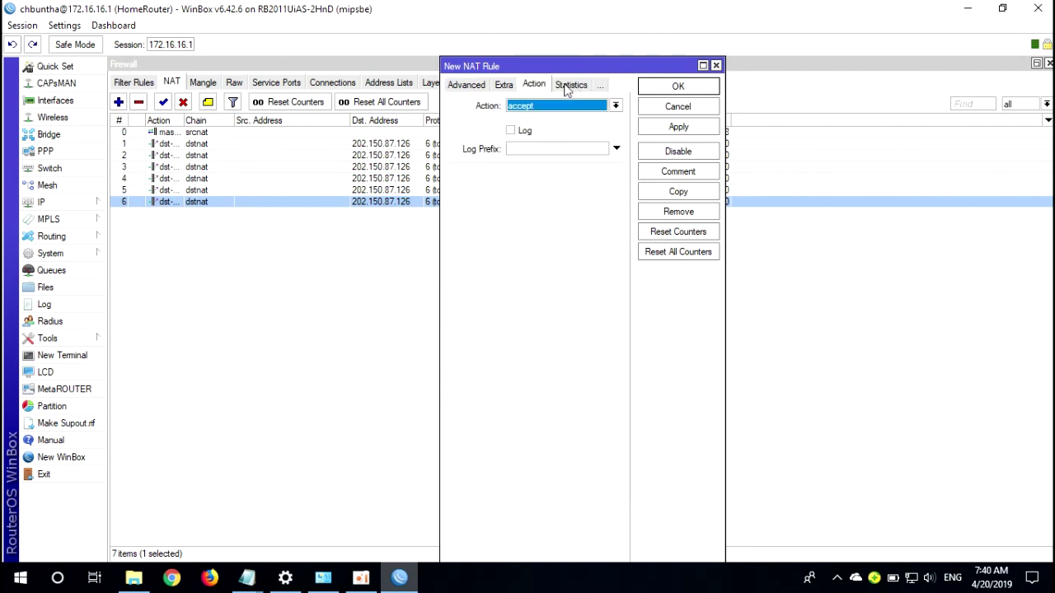
pyautogui.click(565, 106)
pyautogui.click(553, 177)
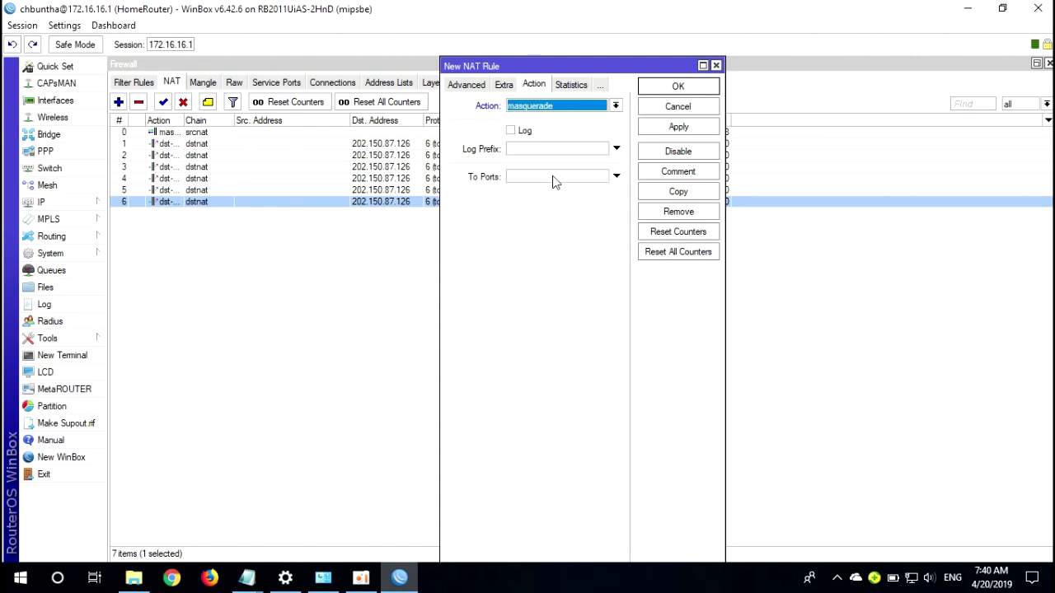
pyautogui.click(680, 127)
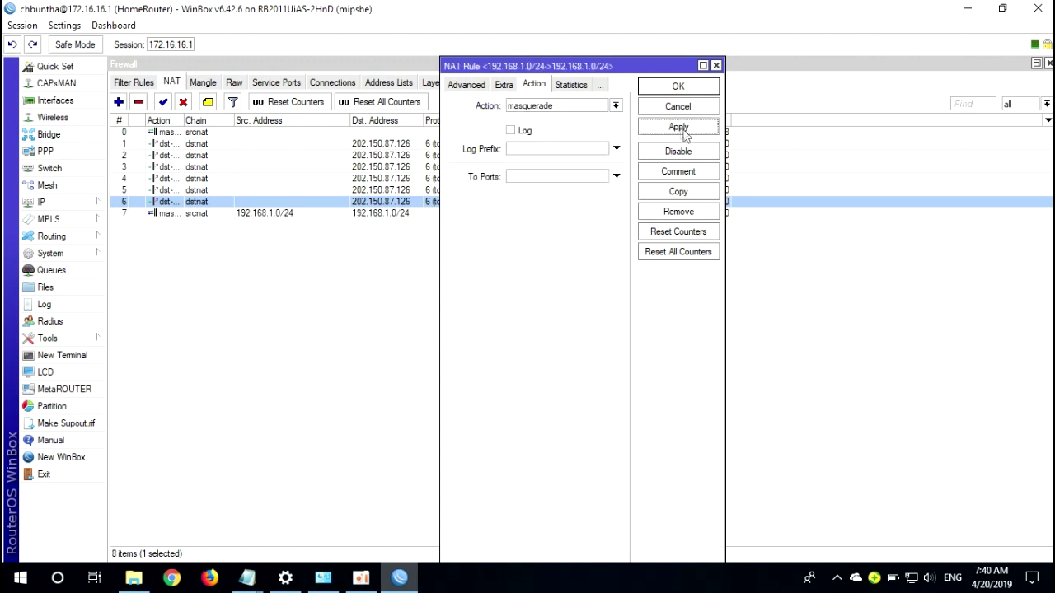
pyautogui.click(676, 88)
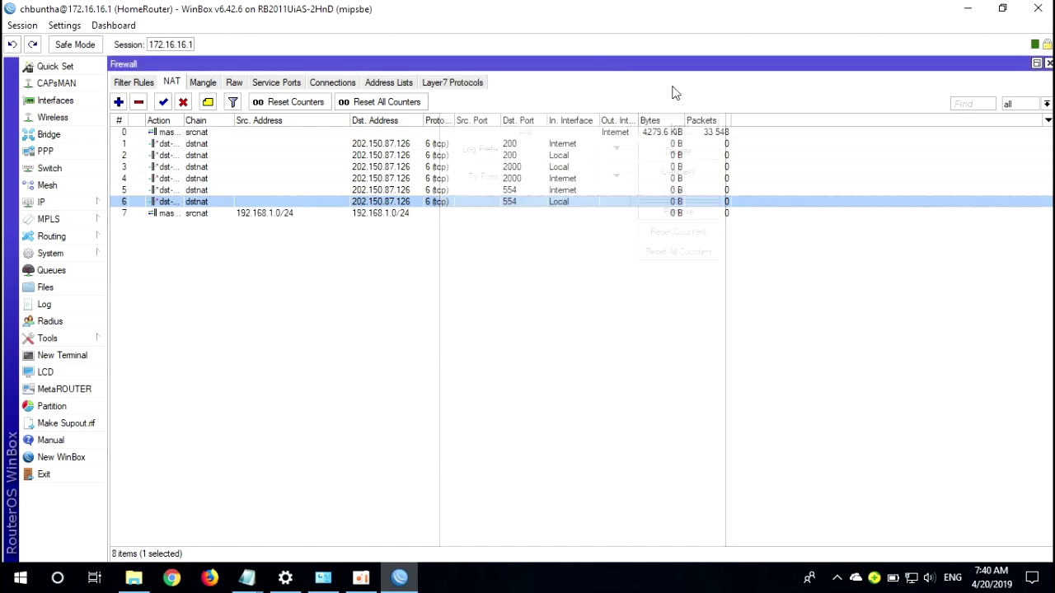
pyautogui.click(453, 273)
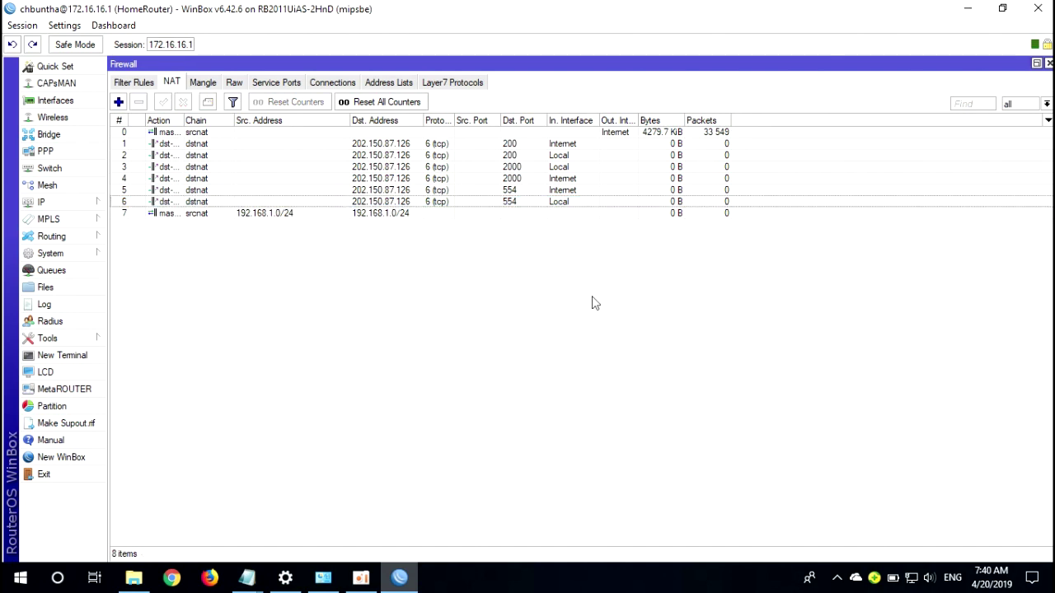